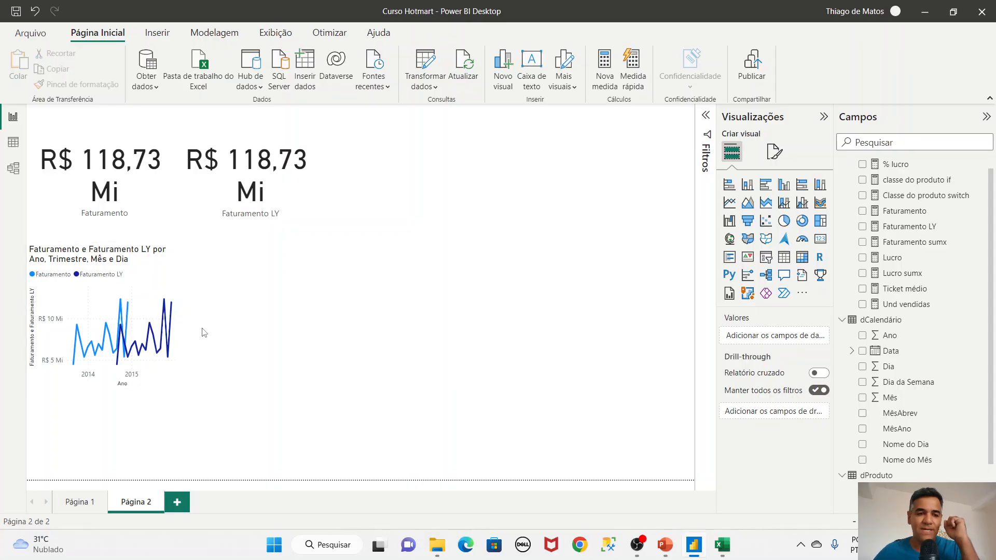
Widen the line chart across most of the page and remove Faturamento LY from its Y axis.
{"action": "left_click", "coordinate": [179, 332]}
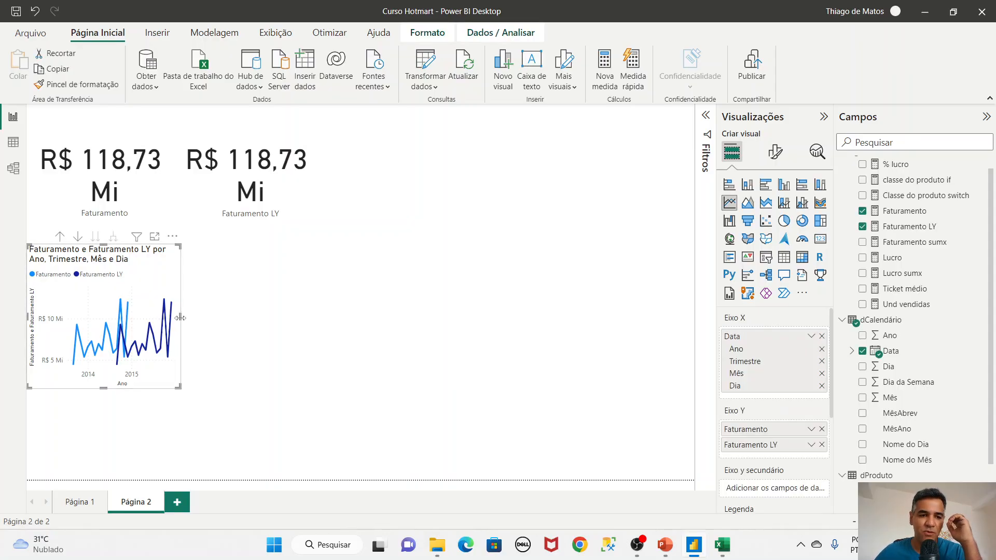
{"action": "left_click_drag", "start_coordinate": [180, 317], "coordinate": [601, 355]}
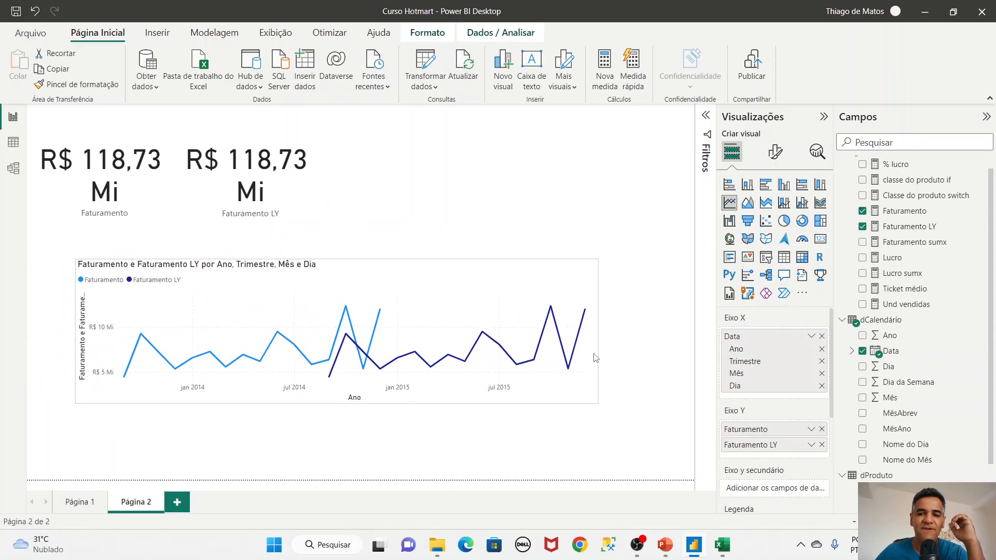
{"action": "left_click", "coordinate": [822, 446]}
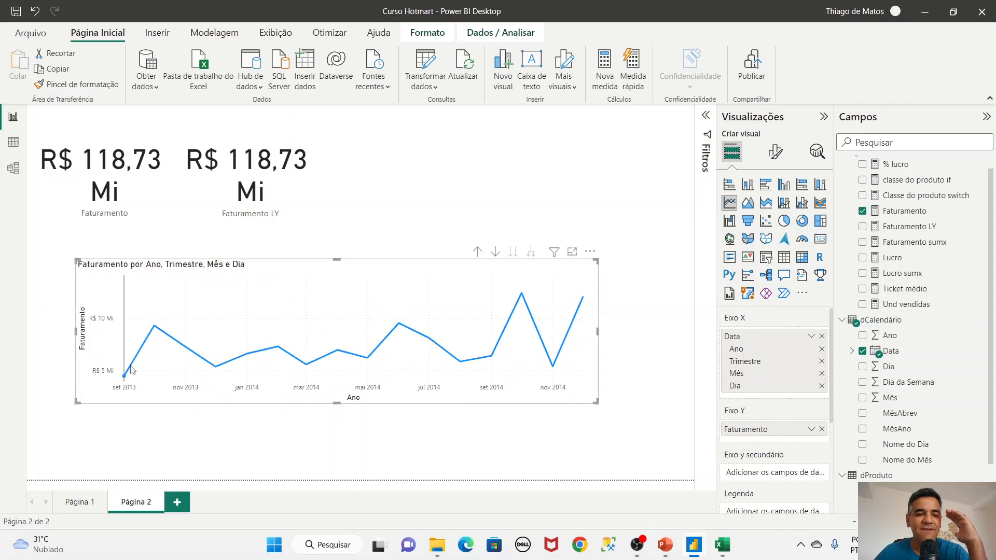
Inspect the Faturamento values at several months along the line chart, from September 2013 to December 2014.
{"action": "mouse_move", "coordinate": [124, 369]}
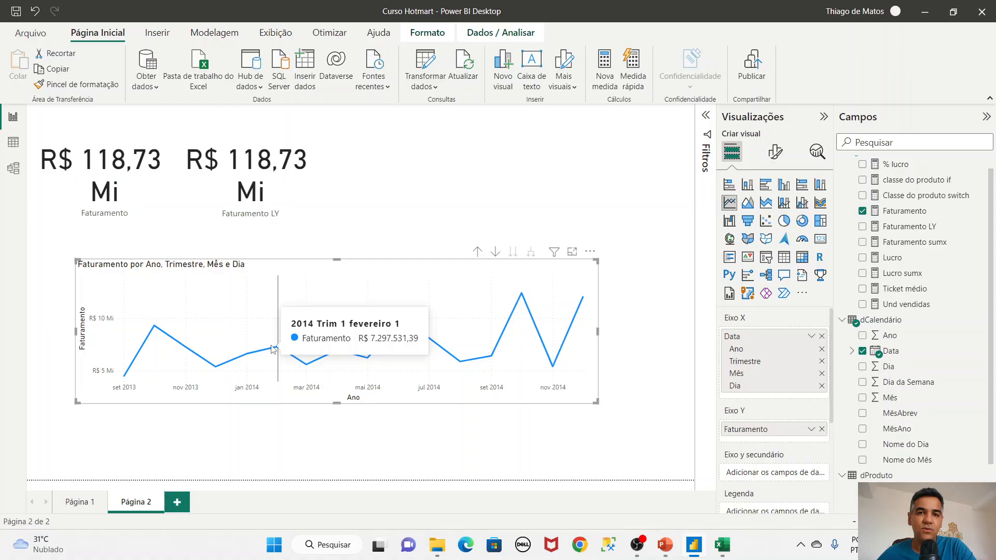
{"action": "mouse_move", "coordinate": [273, 349]}
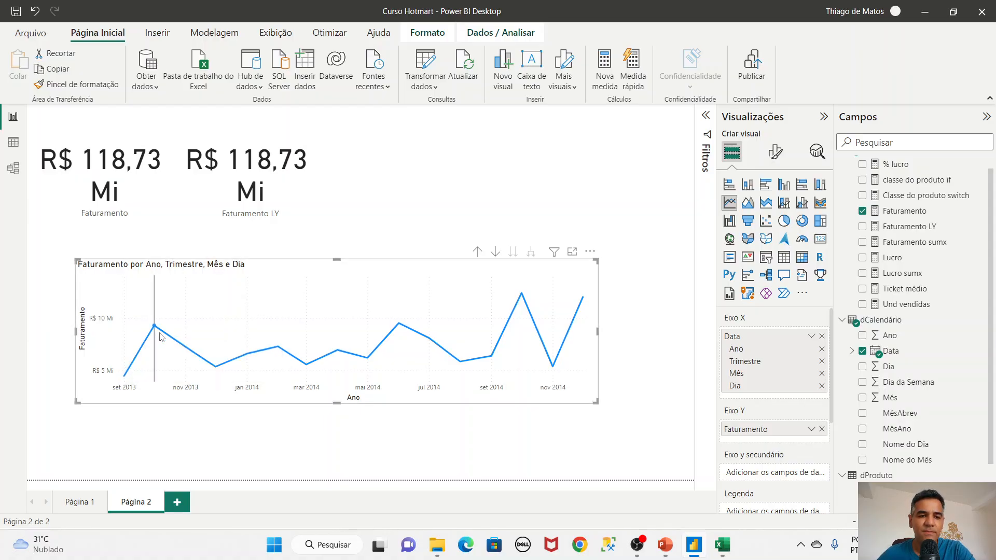
{"action": "mouse_move", "coordinate": [159, 335]}
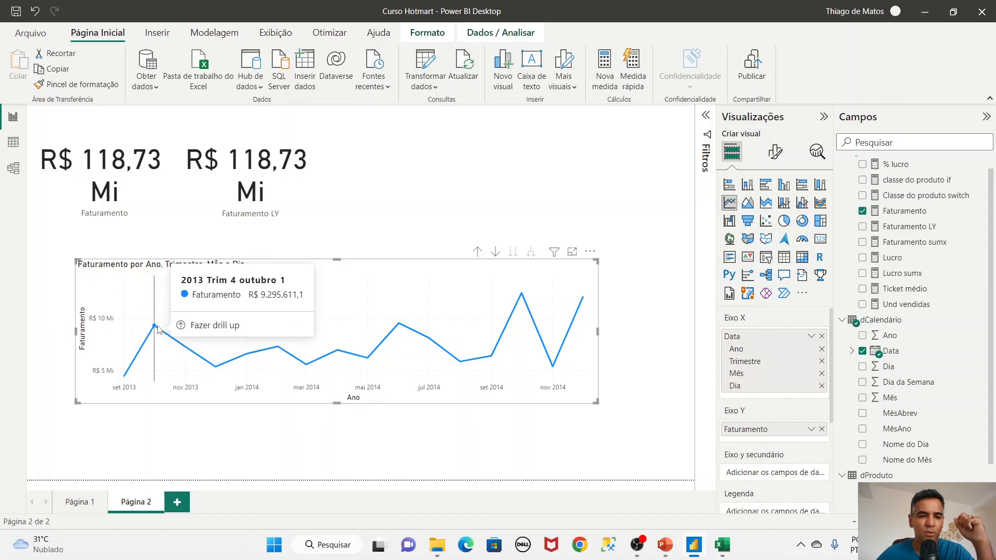
{"action": "mouse_move", "coordinate": [185, 351]}
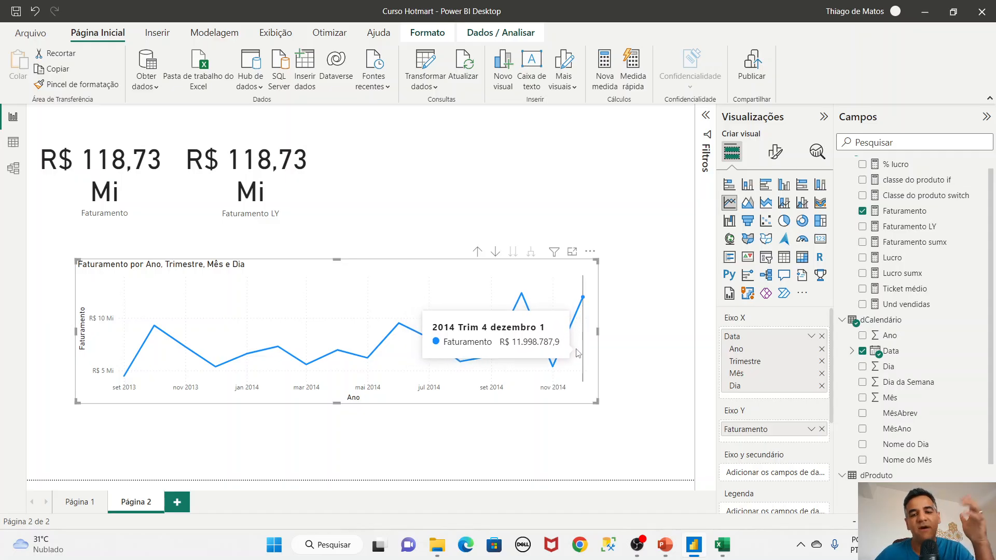
{"action": "mouse_move", "coordinate": [577, 352]}
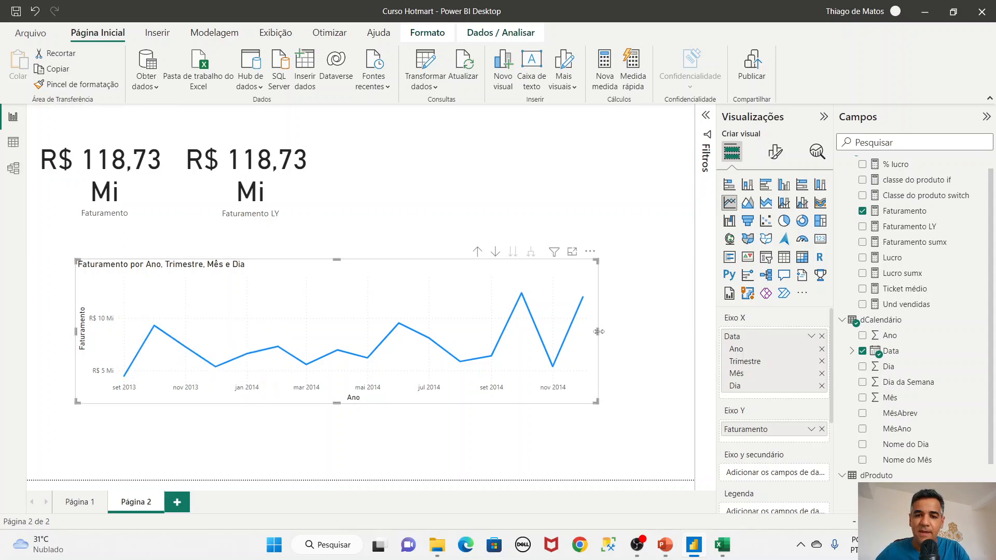
Narrow the line chart and start a new measure named Faturamento YTD in the Medidas (2) table.
{"action": "left_click_drag", "start_coordinate": [598, 331], "coordinate": [355, 332]}
{"action": "scroll", "coordinate": [890, 289], "scroll_direction": "up", "scroll_amount": 1}
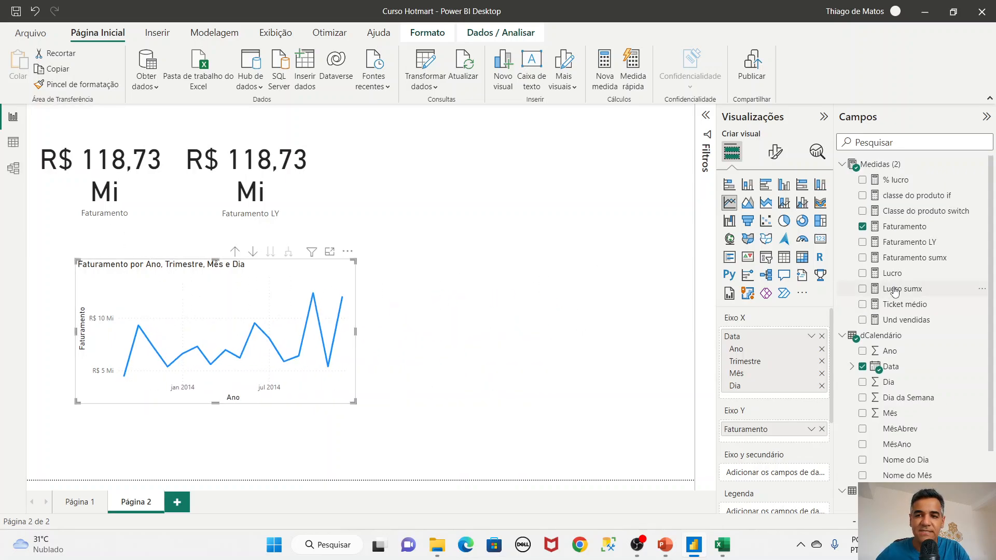
{"action": "right_click", "coordinate": [880, 165]}
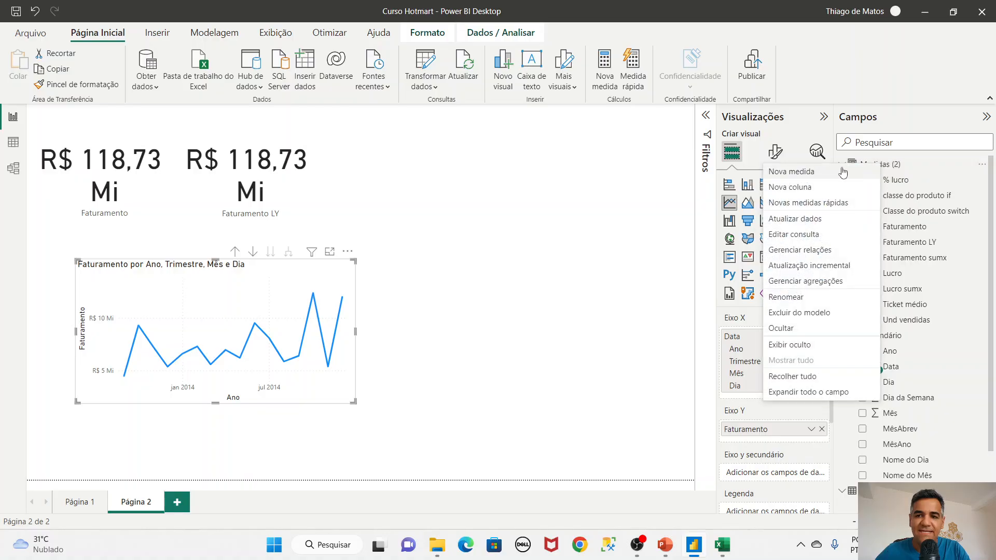
{"action": "key", "text": "Escape"}
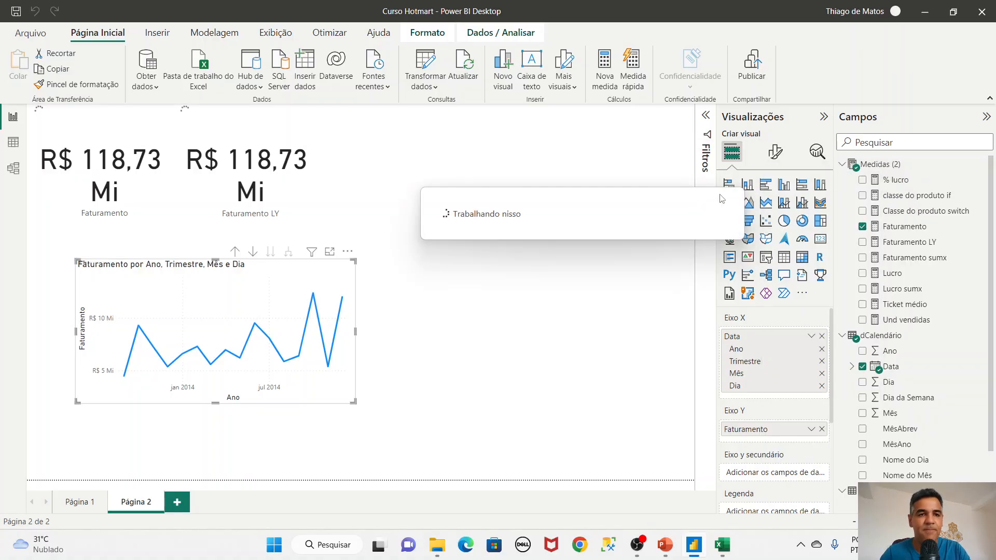
{"action": "type", "text": "Faturamento"}
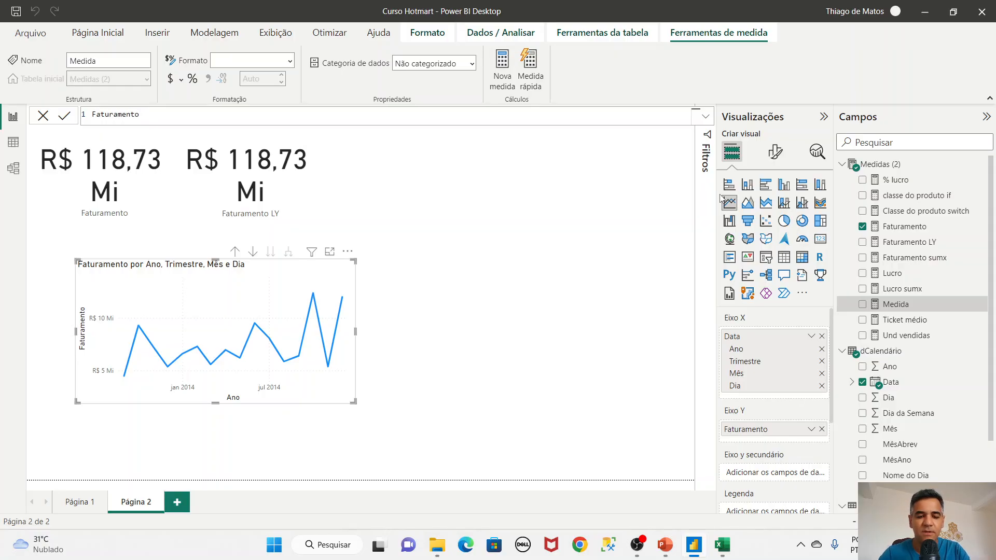
{"action": "type", "text": " YTD ="}
{"action": "key", "text": "shift+Return"}
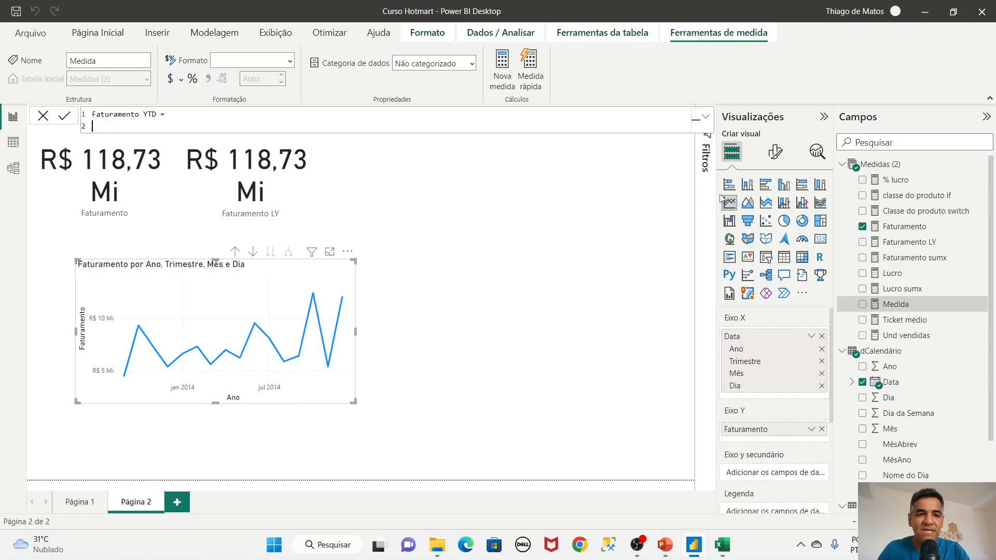
Begin the measure's formula with CALCULATE, using [Faturamento] as the expression on its own line.
{"action": "type", "text": "CALCULATE("}
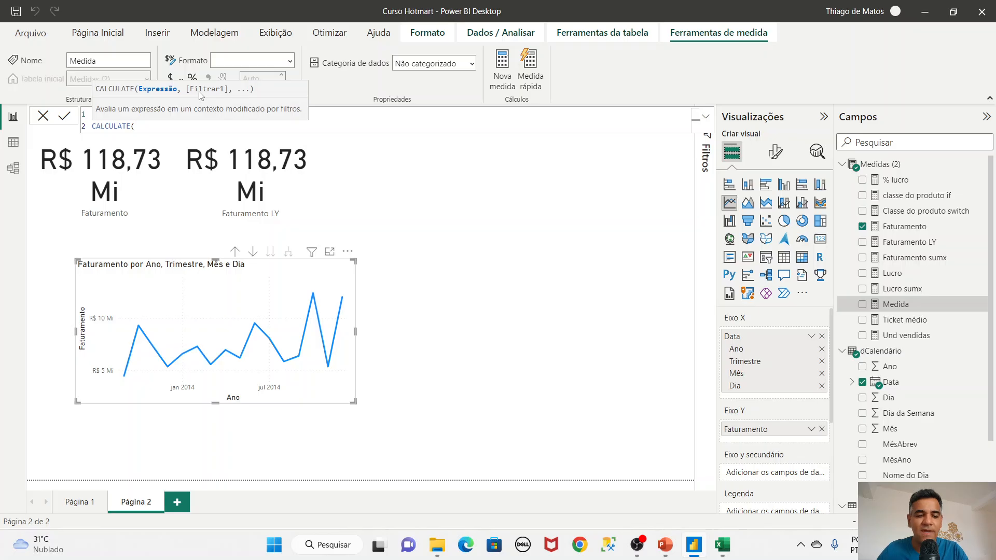
{"action": "key", "text": "shift+Return"}
{"action": "type", "text": "fatur"}
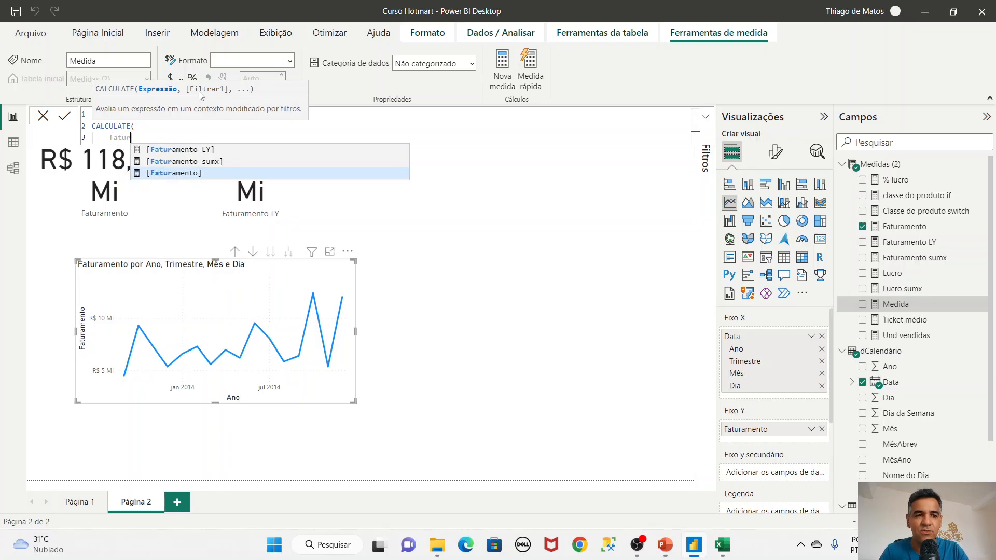
{"action": "key", "text": "Tab"}
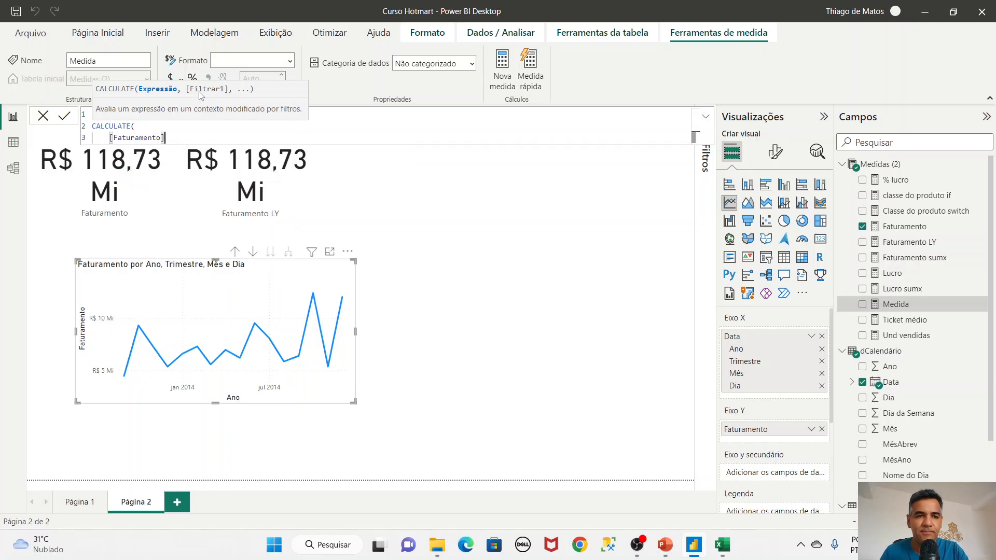
{"action": "type", "text": ","}
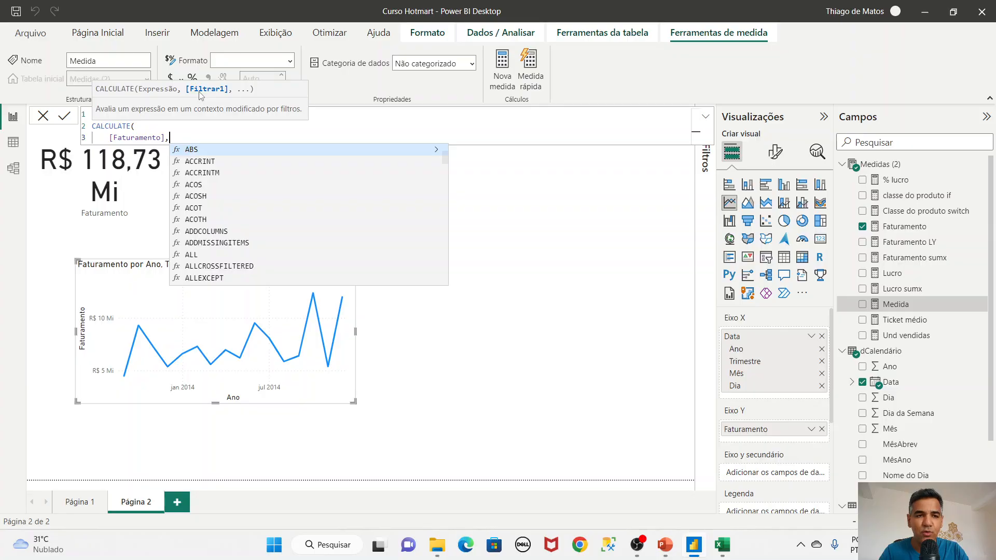
{"action": "key", "text": "shift+Return"}
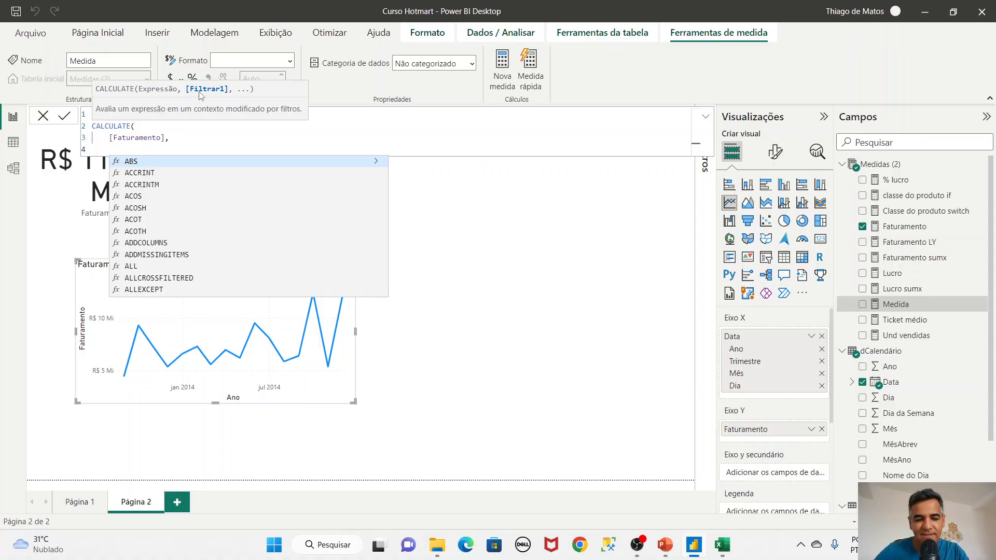
Add DATESYTD('dCalendário'[Data]) as the CALCULATE filter, close the formula and commit the measure.
{"action": "type", "text": "datesy"}
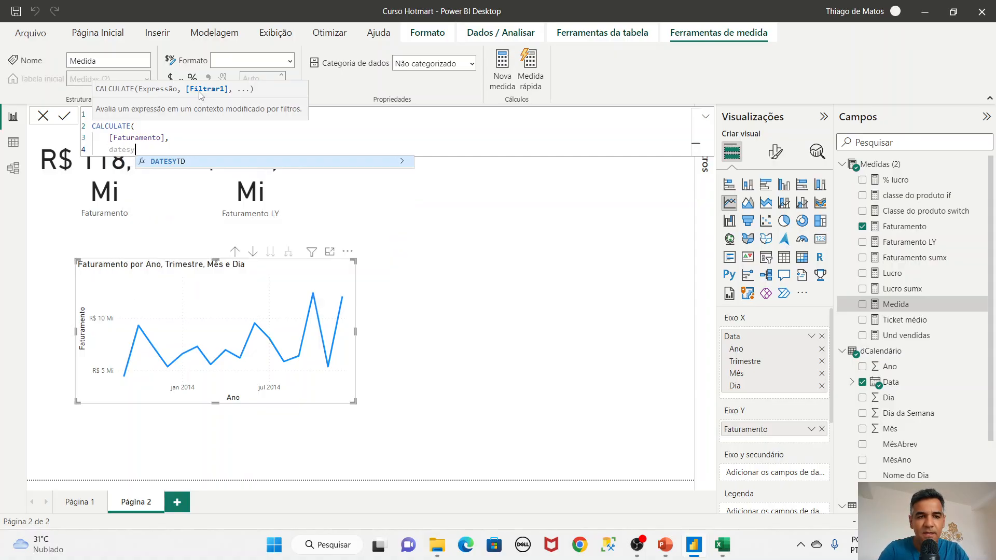
{"action": "key", "text": "Tab"}
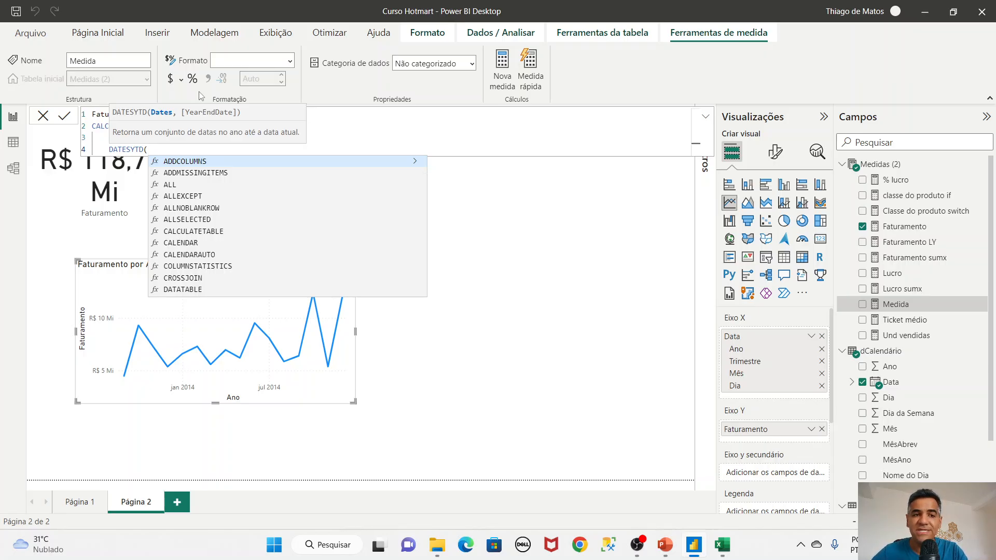
{"action": "type", "text": "data"}
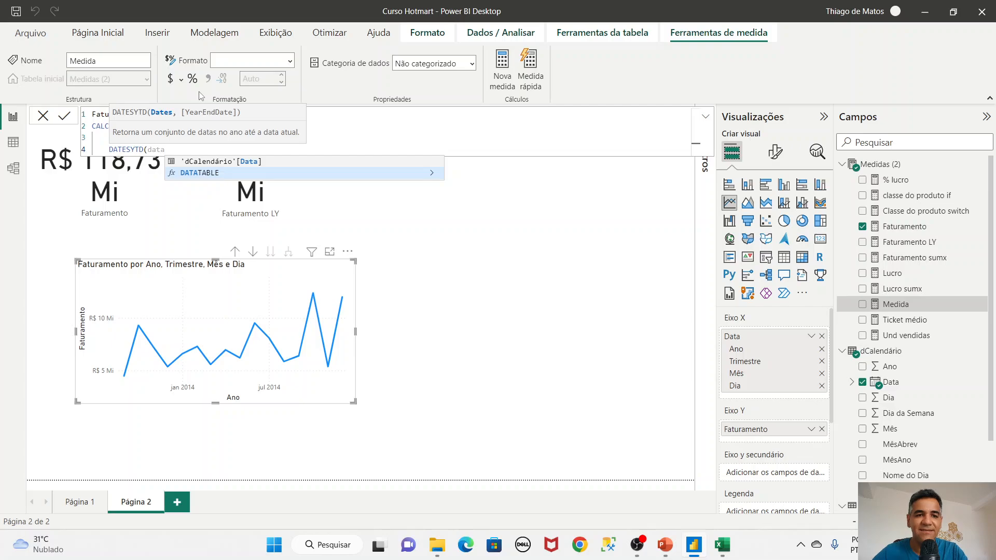
{"action": "key", "text": "Up"}
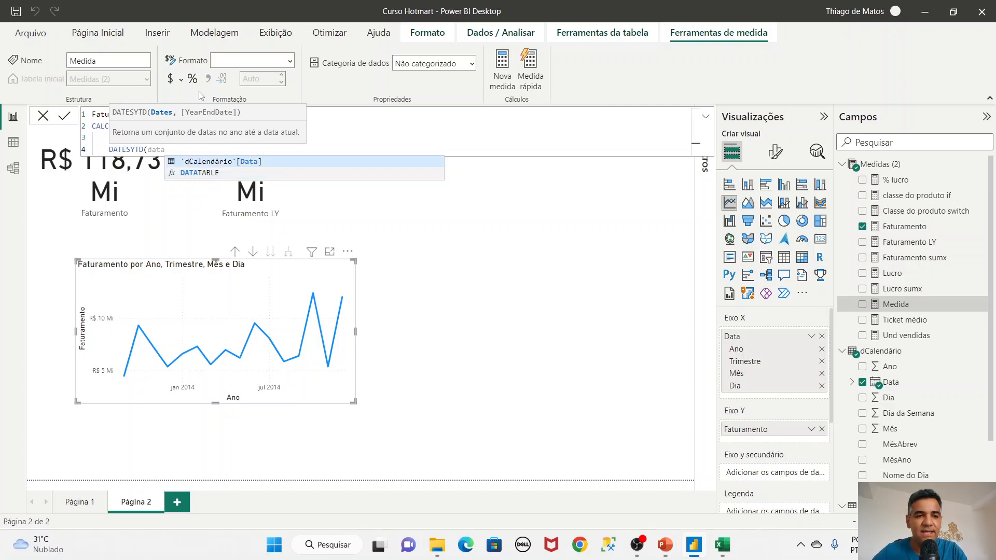
{"action": "key", "text": "Tab"}
{"action": "type", "text": ")"}
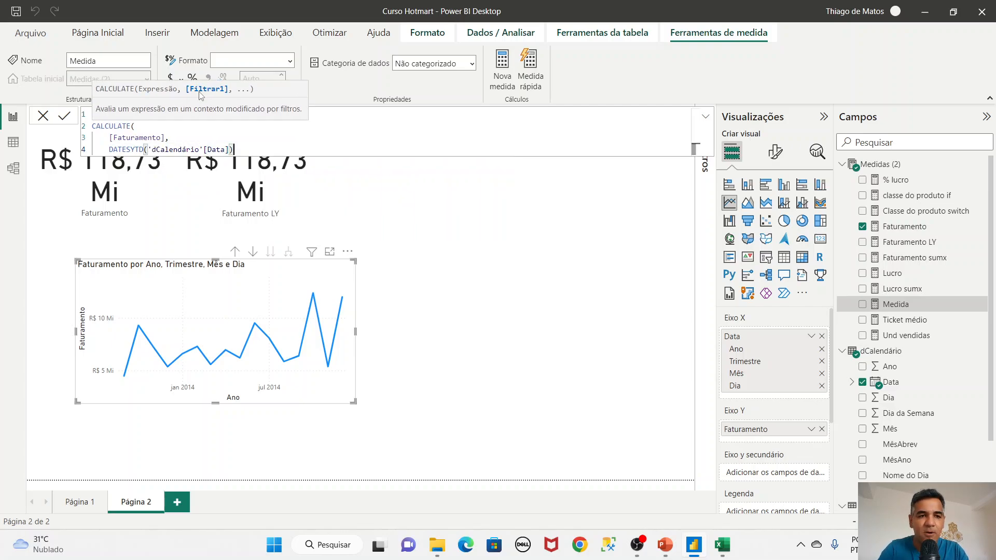
{"action": "key", "text": "Return"}
{"action": "type", "text": ")"}
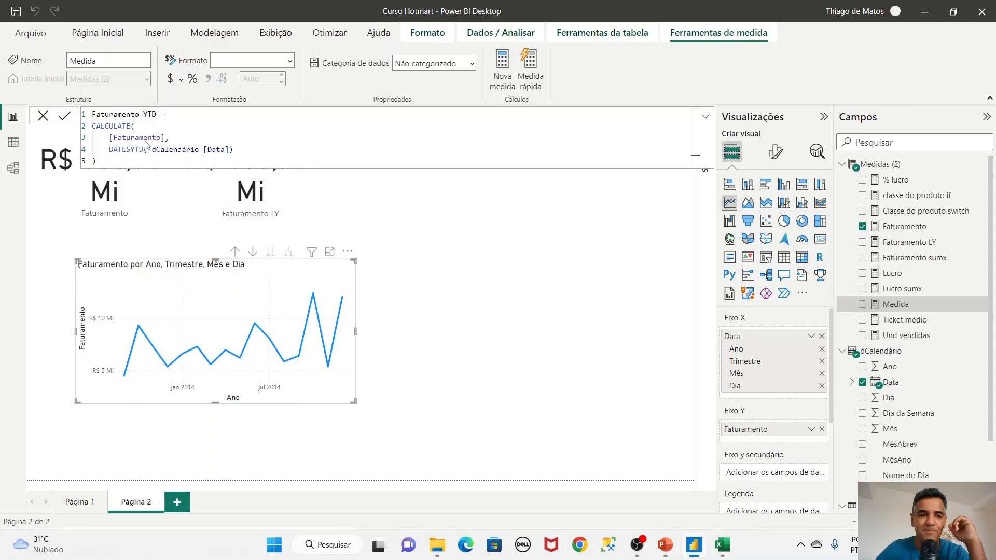
{"action": "key", "text": "Return"}
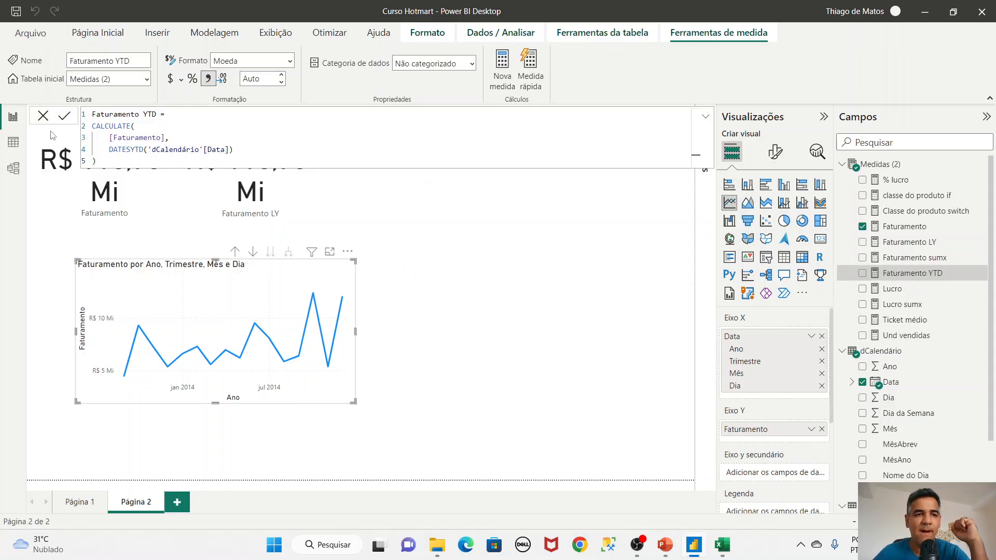
{"action": "left_click", "coordinate": [43, 117]}
Test the Faturamento YTD measure in a new, widened card on Página 2, and delete the card.
{"action": "left_click", "coordinate": [514, 171]}
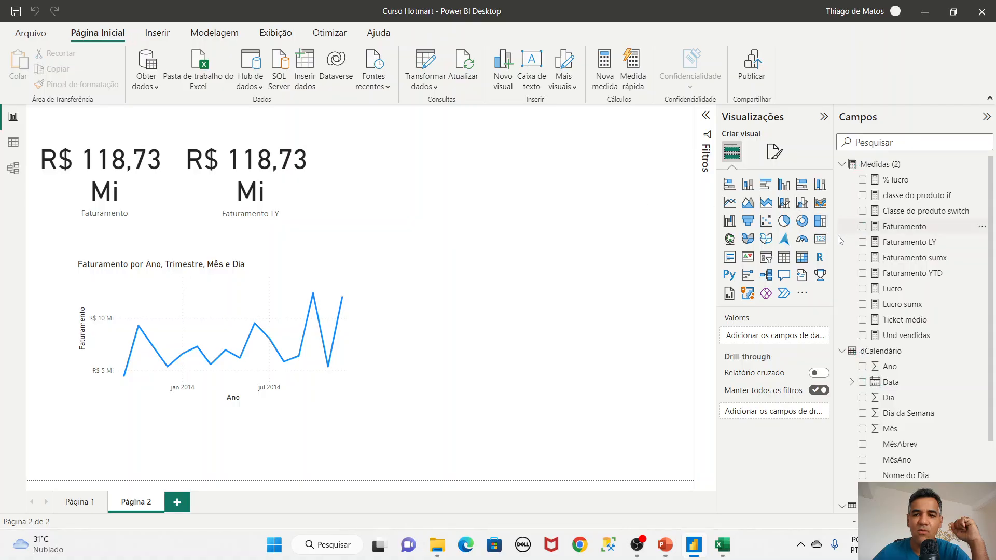
{"action": "left_click", "coordinate": [820, 240]}
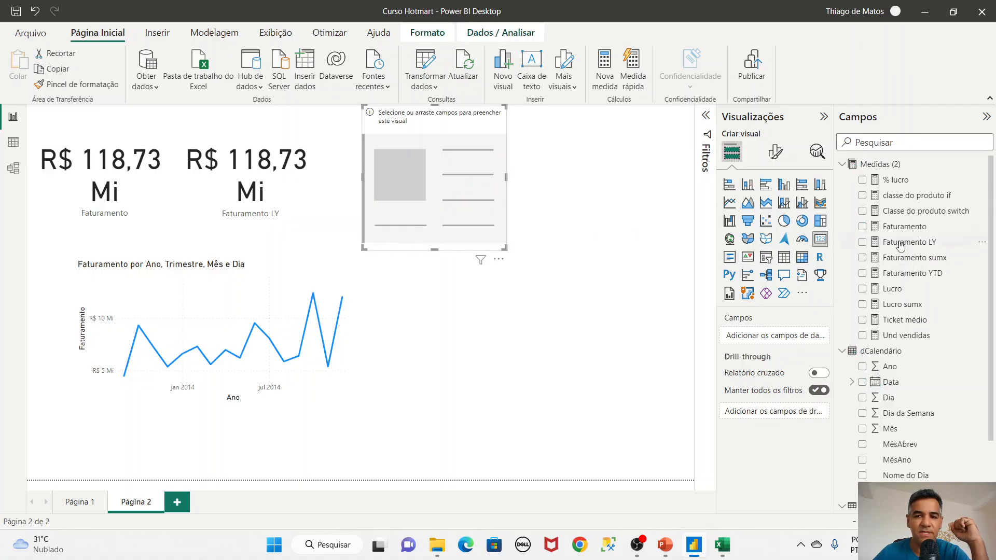
{"action": "left_click_drag", "start_coordinate": [922, 273], "coordinate": [803, 339]}
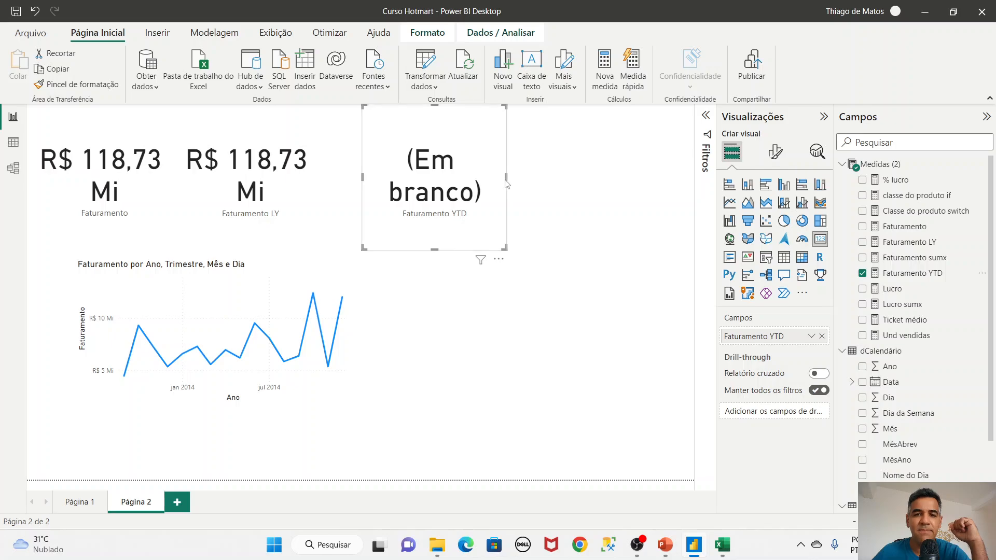
{"action": "left_click_drag", "start_coordinate": [506, 181], "coordinate": [588, 179]}
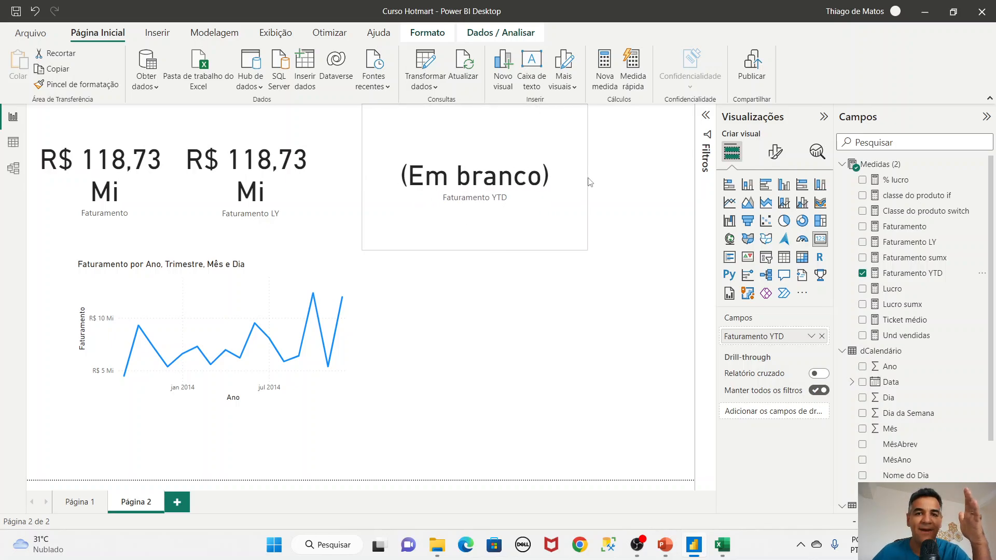
{"action": "left_click_drag", "start_coordinate": [589, 182], "coordinate": [580, 181]}
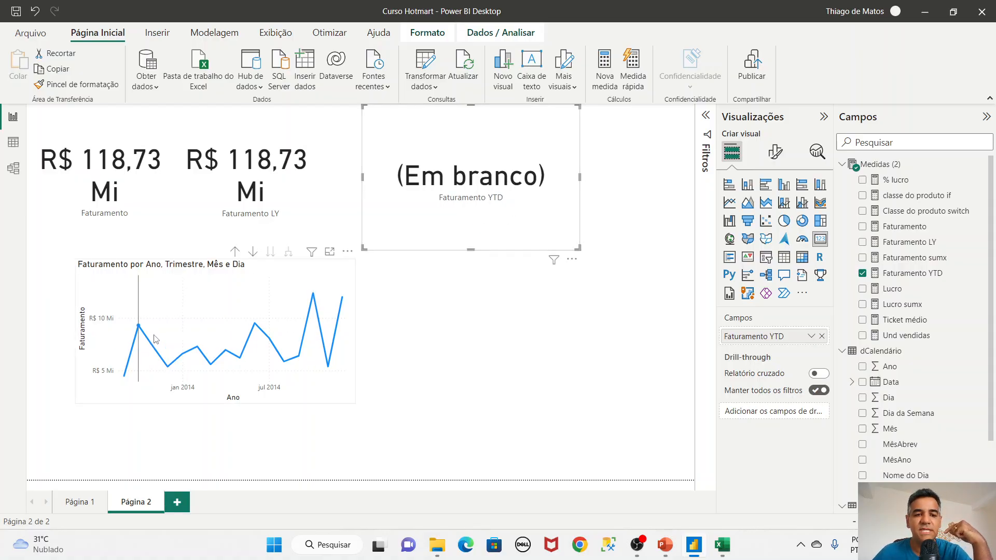
{"action": "mouse_move", "coordinate": [197, 330]}
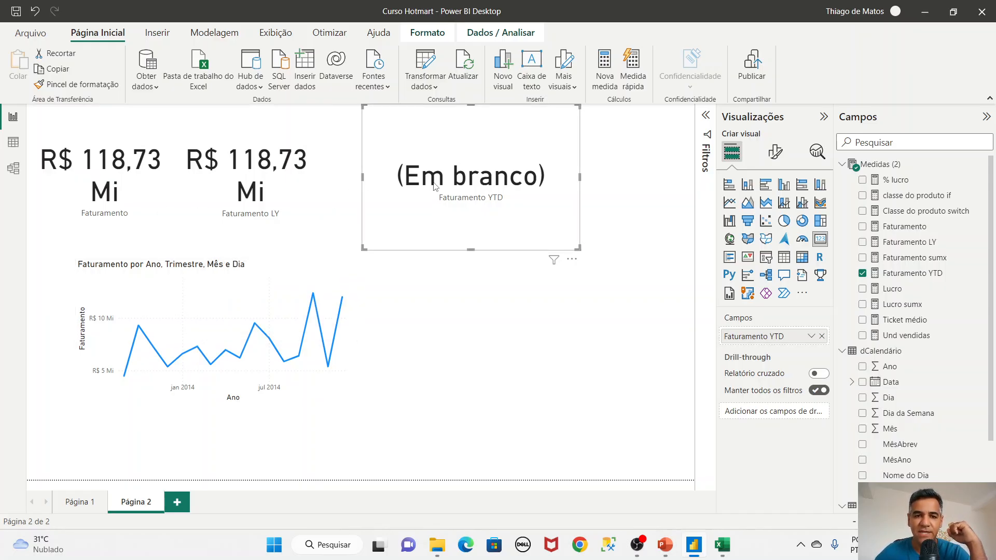
{"action": "key", "text": "Delete"}
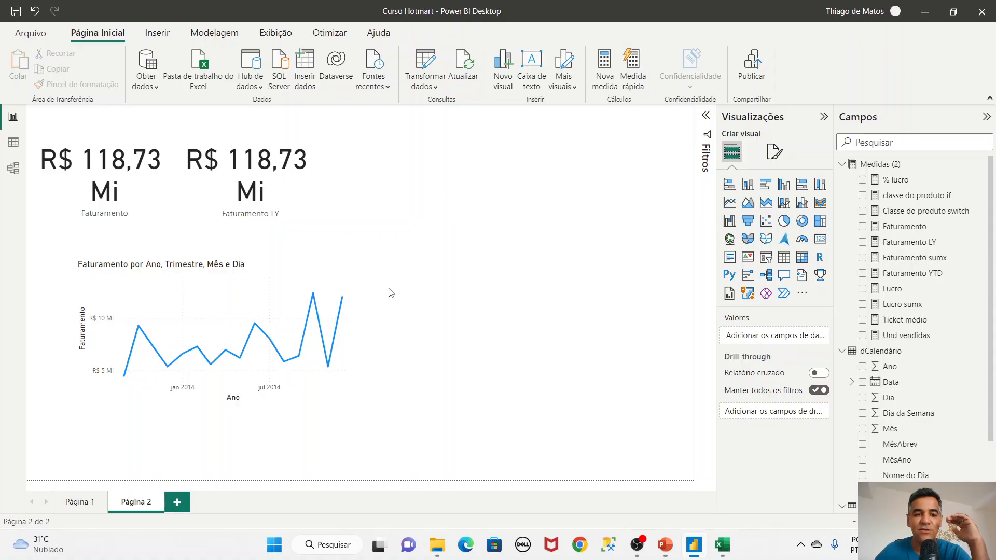
Widen the Faturamento line chart to nearly the full page width and inspect its first months.
{"action": "left_click", "coordinate": [344, 329]}
{"action": "left_click_drag", "start_coordinate": [355, 331], "coordinate": [631, 331]}
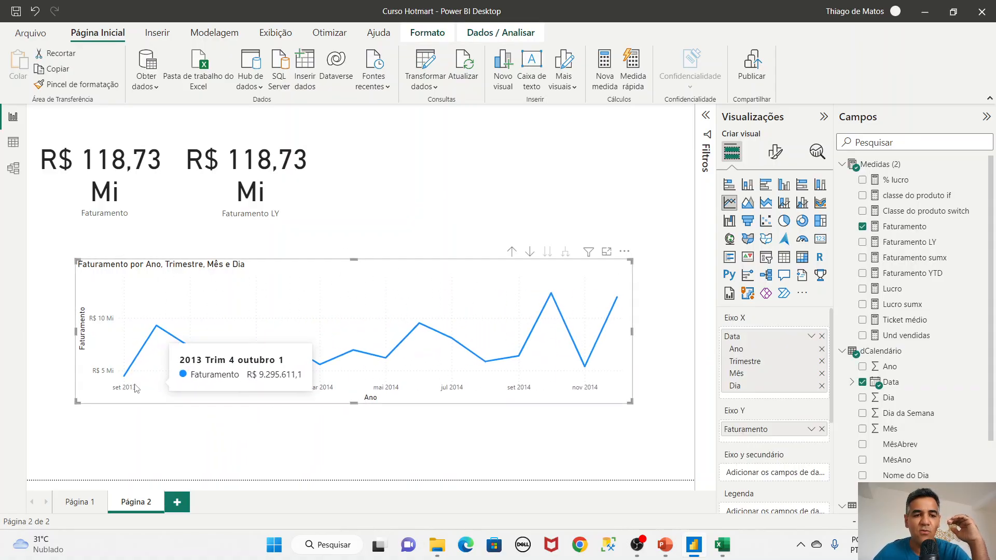
{"action": "mouse_move", "coordinate": [123, 382]}
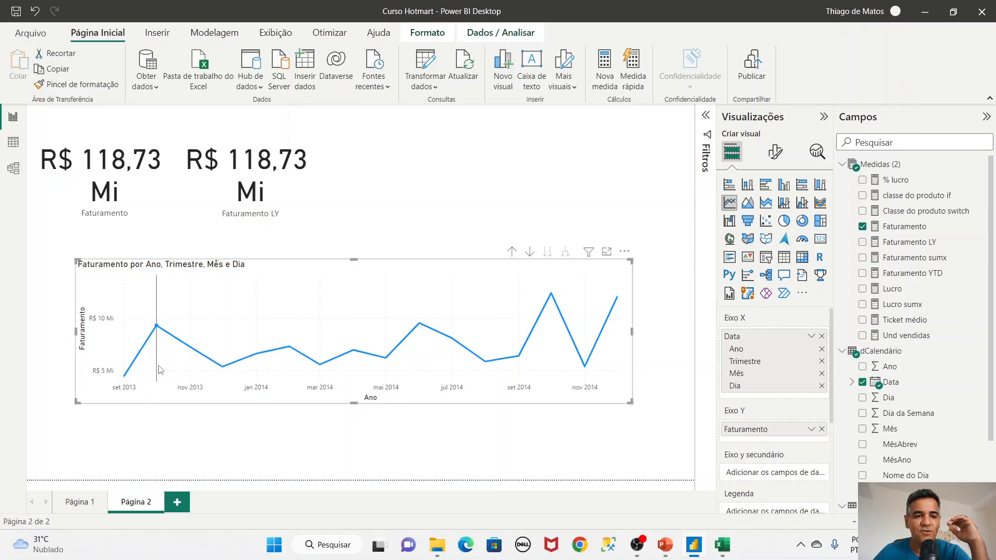
{"action": "mouse_move", "coordinate": [157, 328]}
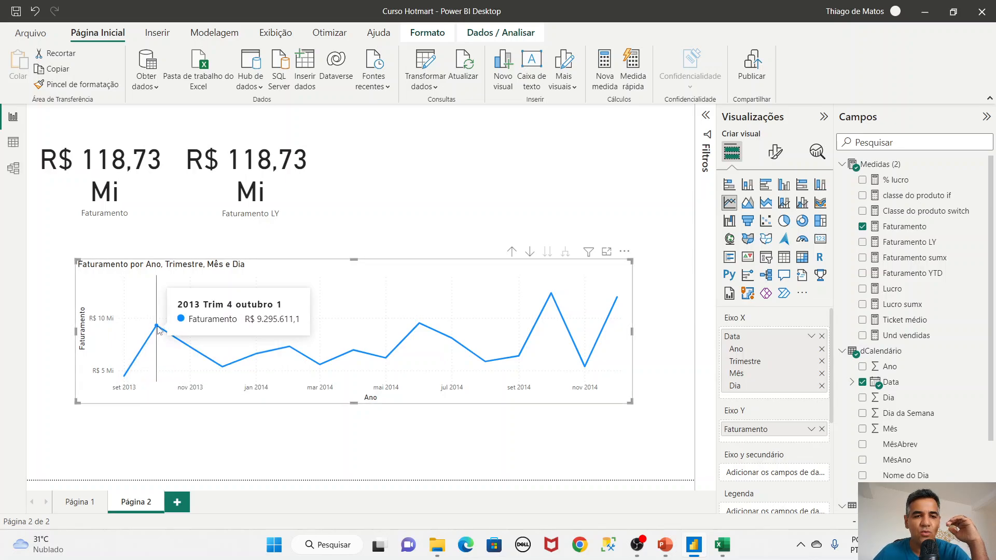
Add Faturamento YTD to the line chart's Y axis alongside Faturamento, and drill the date axis up to month level.
{"action": "mouse_move", "coordinate": [189, 349]}
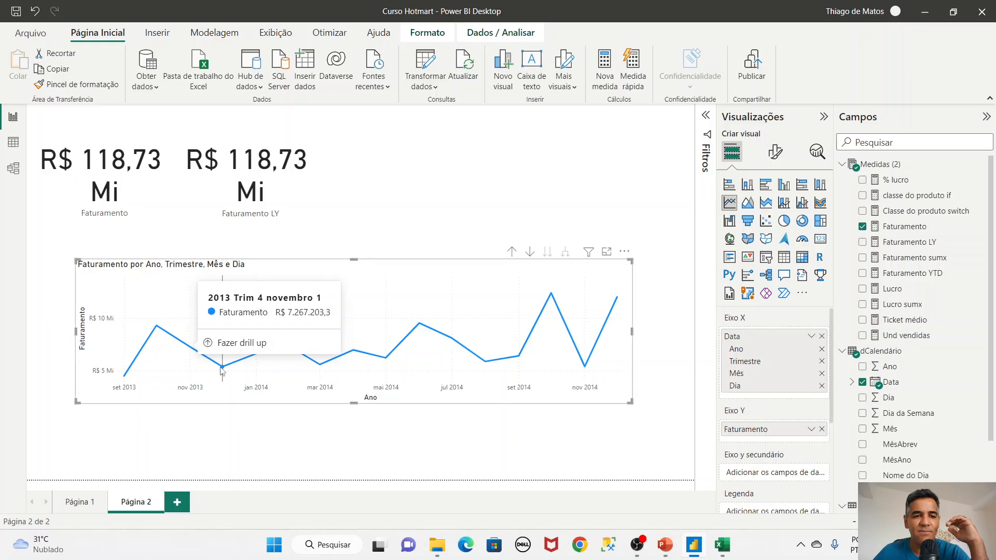
{"action": "mouse_move", "coordinate": [222, 366]}
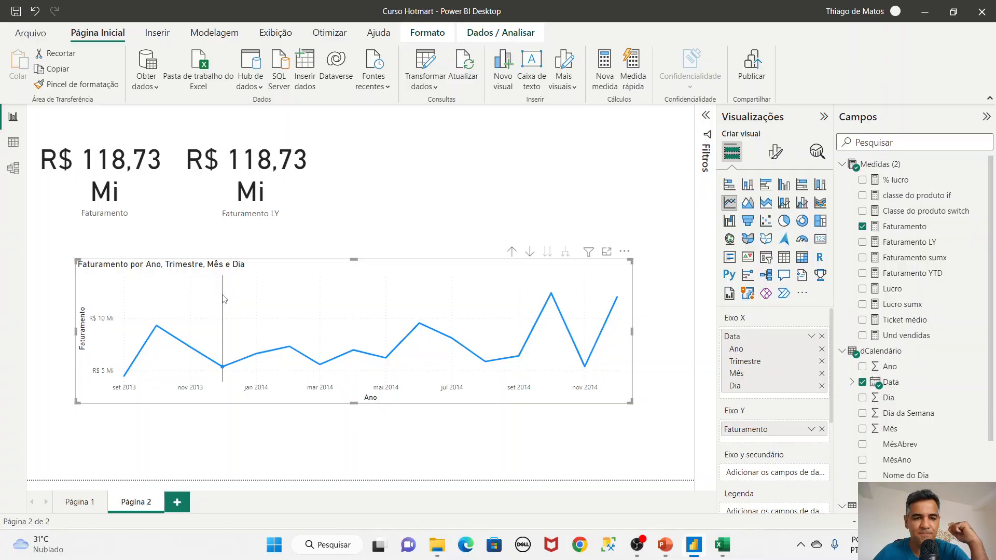
{"action": "mouse_move", "coordinate": [223, 299]}
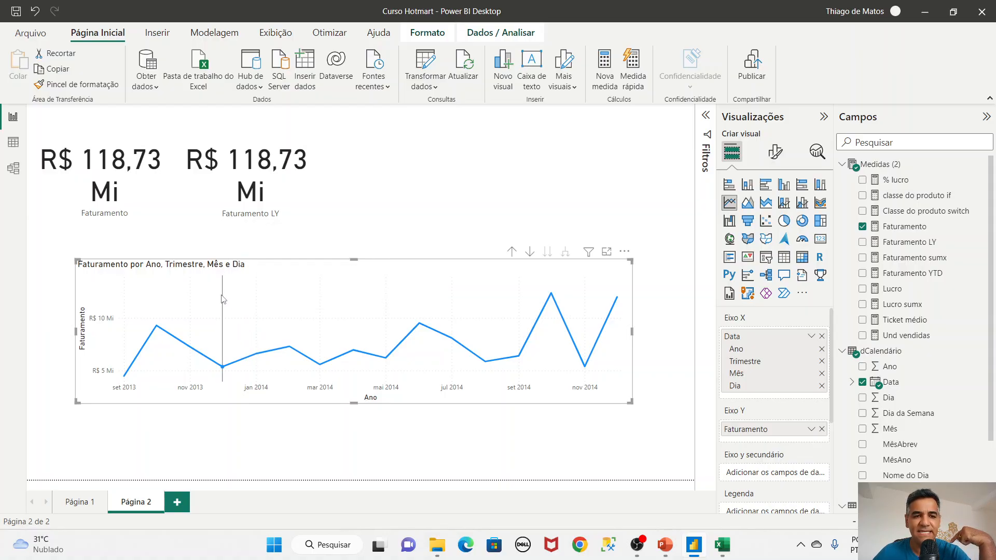
{"action": "mouse_move", "coordinate": [256, 359]}
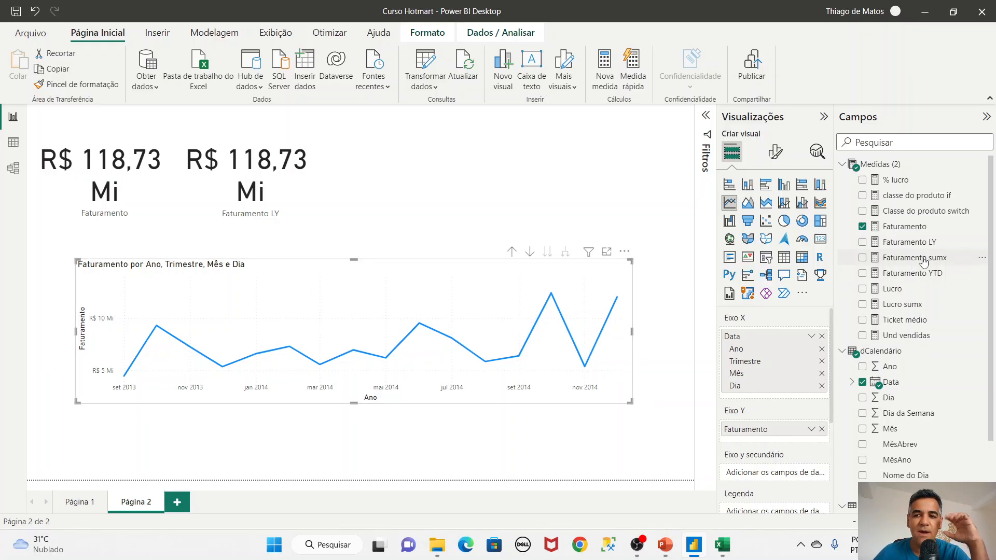
{"action": "scroll", "coordinate": [816, 396], "scroll_direction": "down", "scroll_amount": 1}
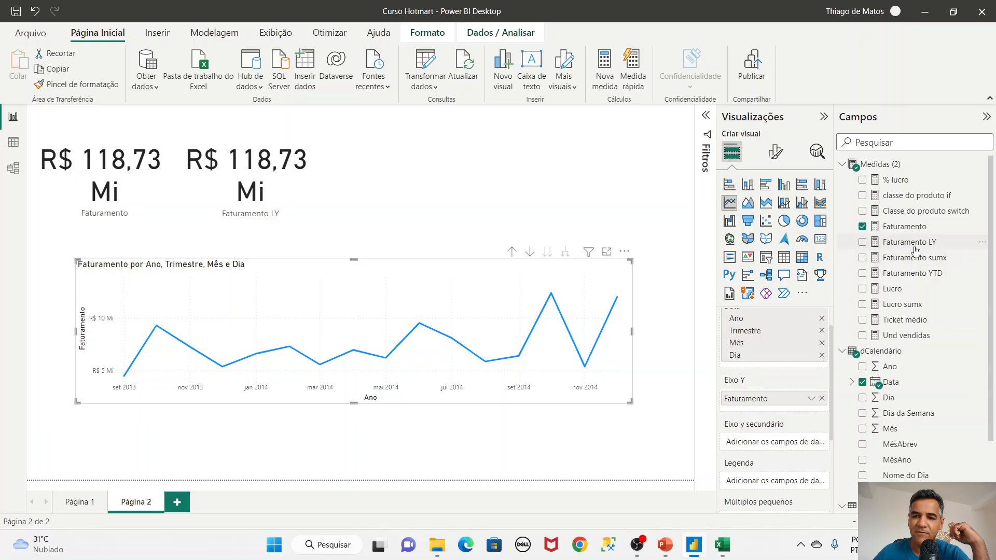
{"action": "left_click_drag", "start_coordinate": [916, 279], "coordinate": [753, 400]}
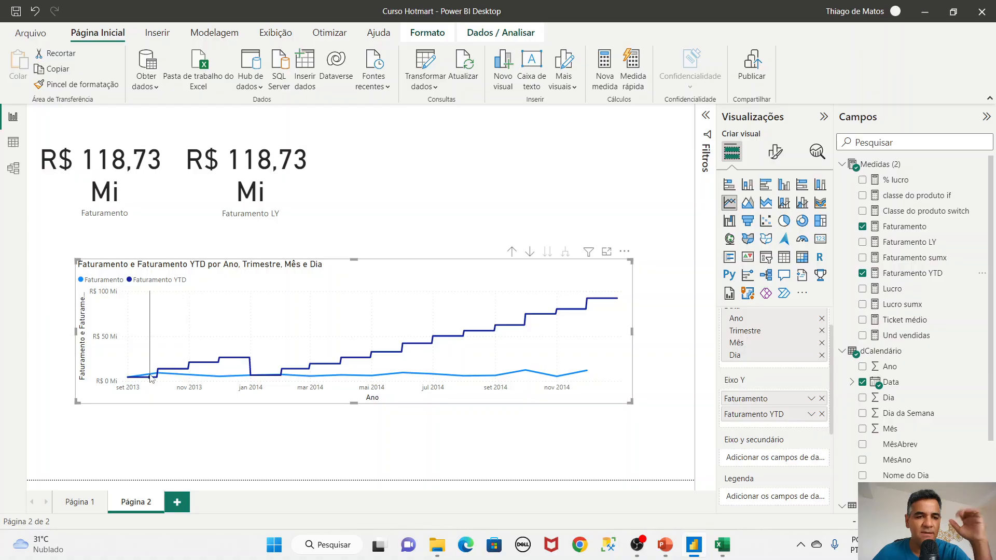
{"action": "left_click", "coordinate": [512, 254]}
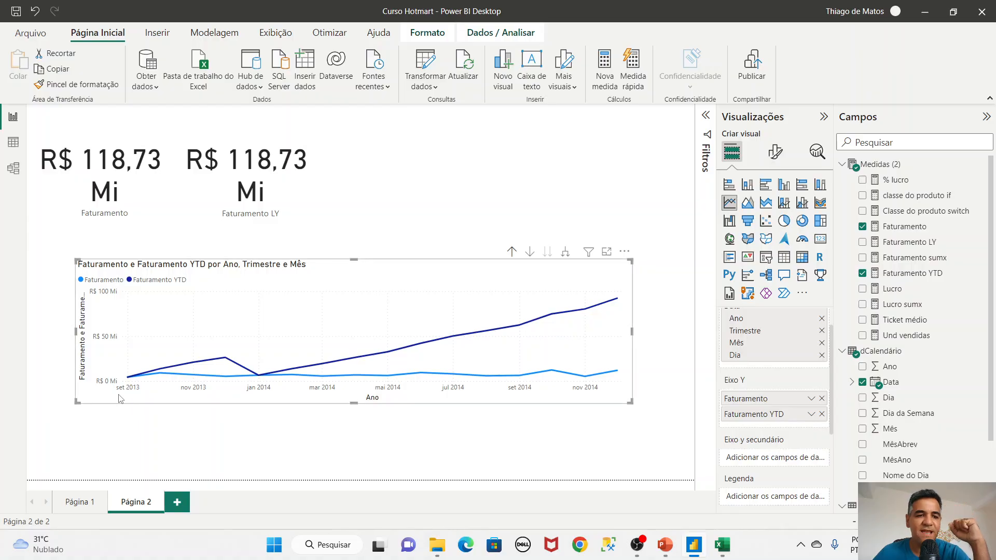
Make the line chart taller by extending it upward over the cards, and compare Faturamento with Faturamento YTD month by month.
{"action": "mouse_move", "coordinate": [127, 383]}
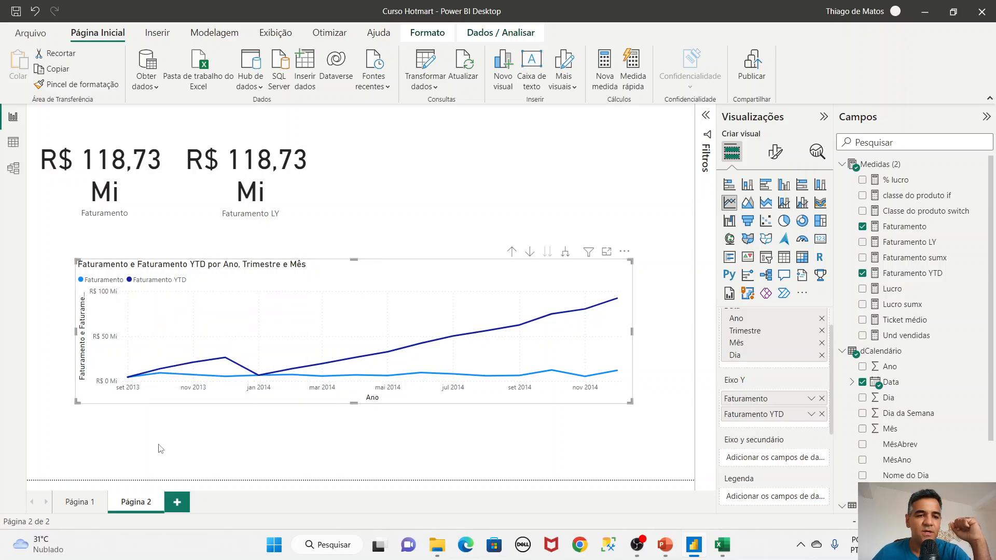
{"action": "mouse_move", "coordinate": [159, 372]}
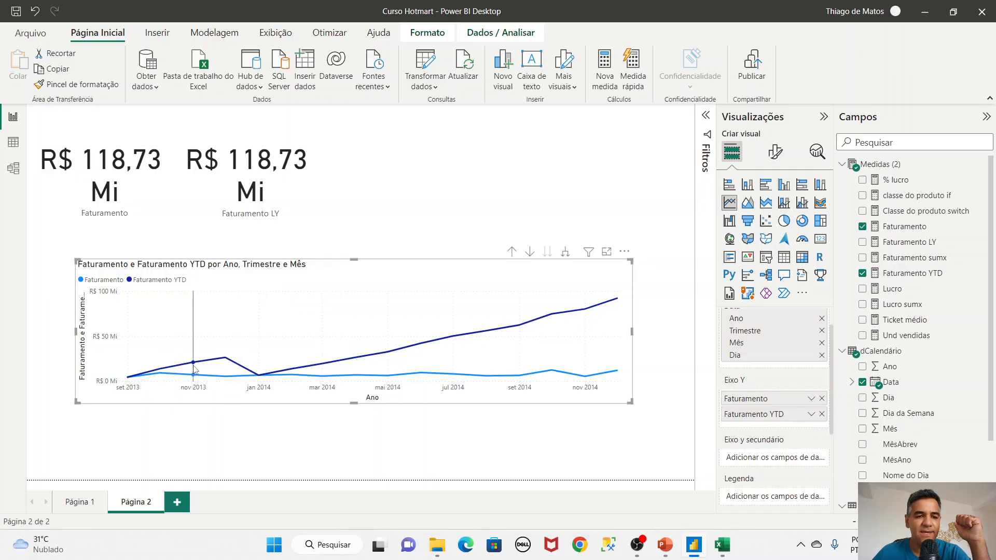
{"action": "mouse_move", "coordinate": [194, 370]}
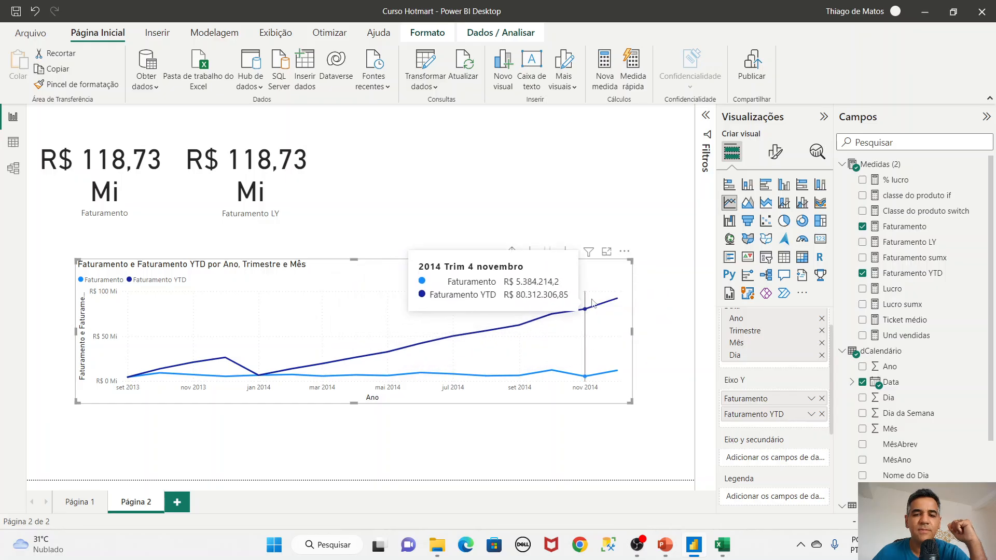
{"action": "mouse_move", "coordinate": [618, 299]}
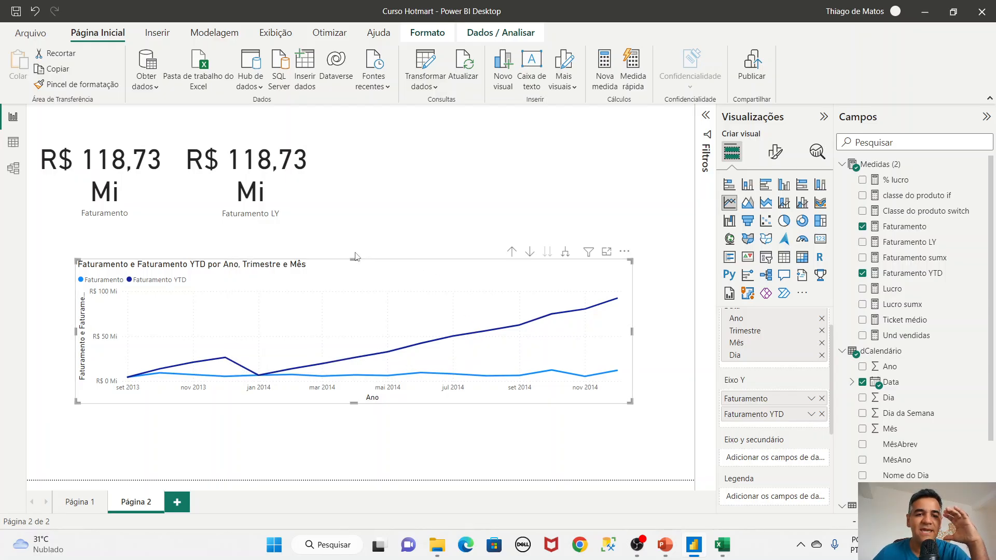
{"action": "left_click_drag", "start_coordinate": [355, 258], "coordinate": [368, 136]}
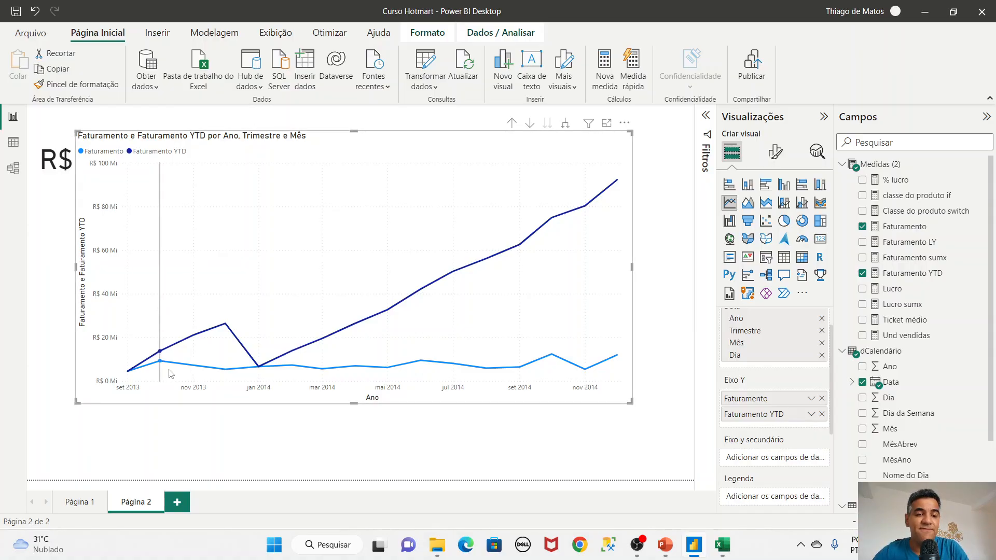
{"action": "mouse_move", "coordinate": [178, 354]}
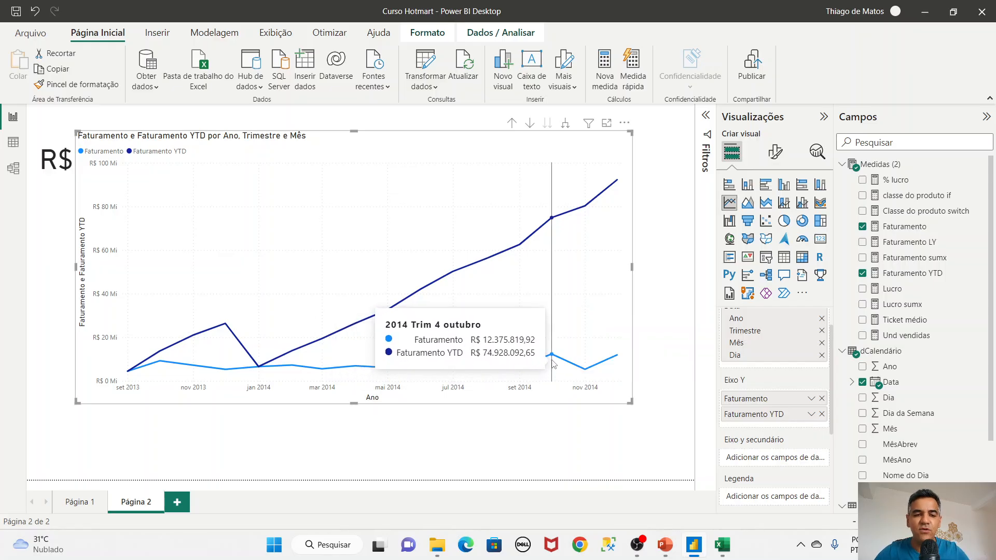
{"action": "mouse_move", "coordinate": [554, 363]}
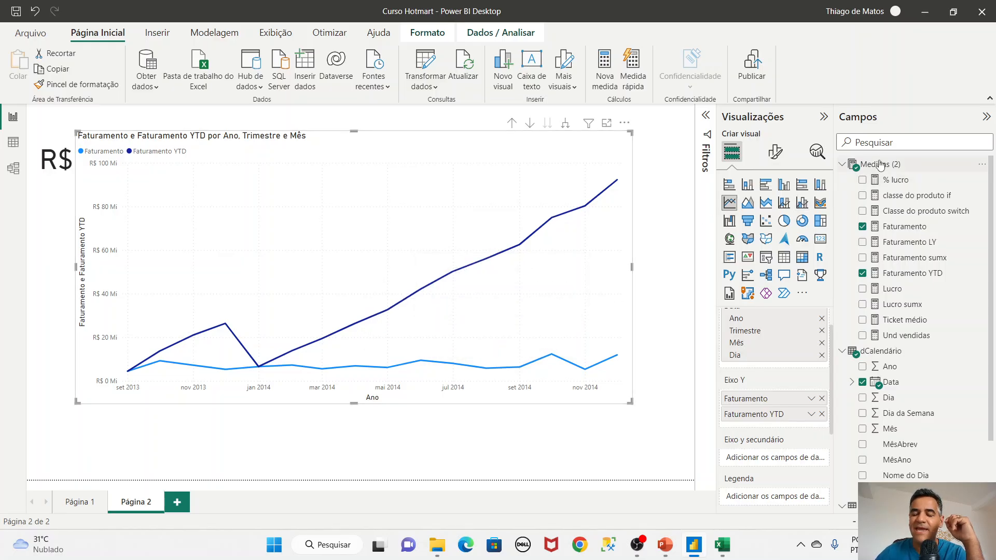
Create a new measure in the Medidas table named Faturamento LYTD, with its formula starting on a new line.
{"action": "mouse_move", "coordinate": [878, 164]}
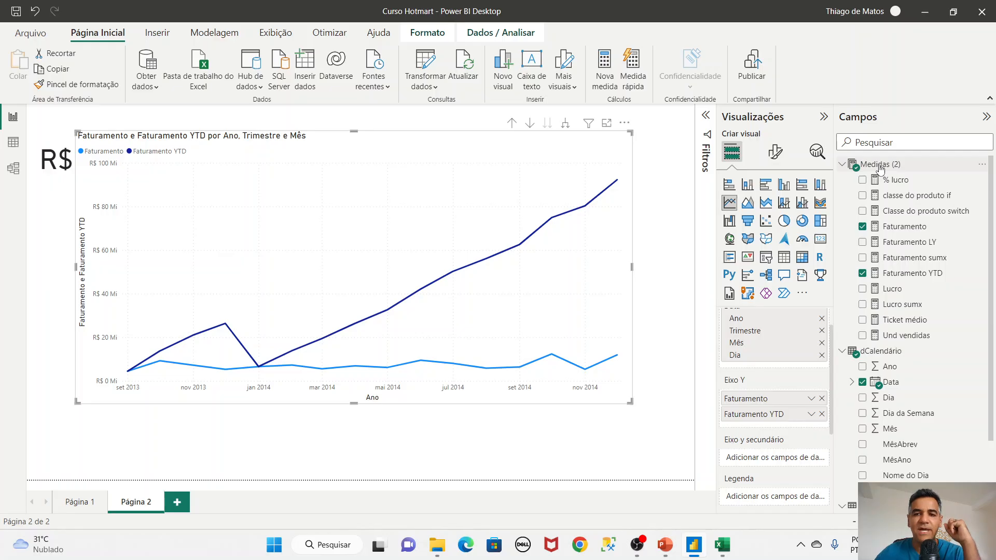
{"action": "right_click", "coordinate": [880, 167]}
{"action": "left_click", "coordinate": [812, 175]}
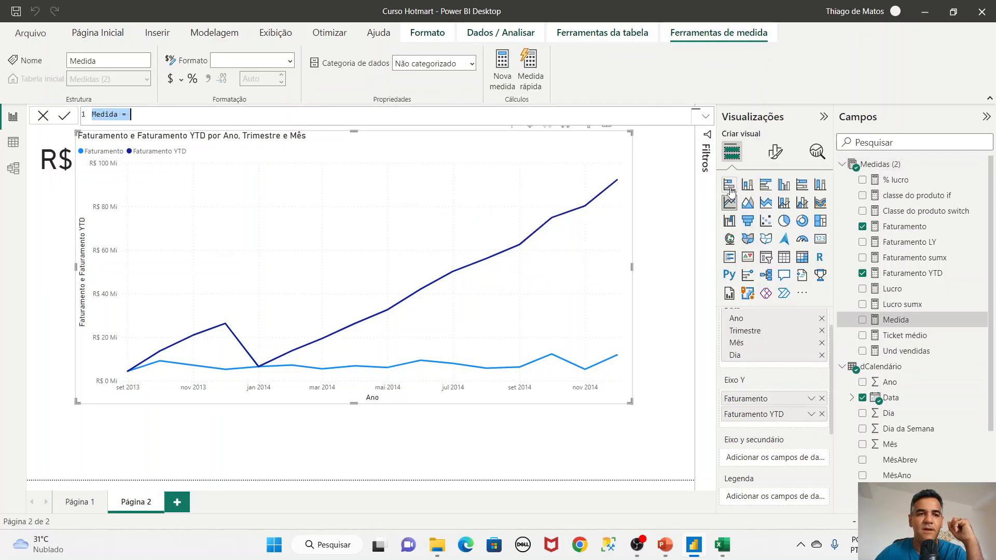
{"action": "mouse_move", "coordinate": [377, 174]}
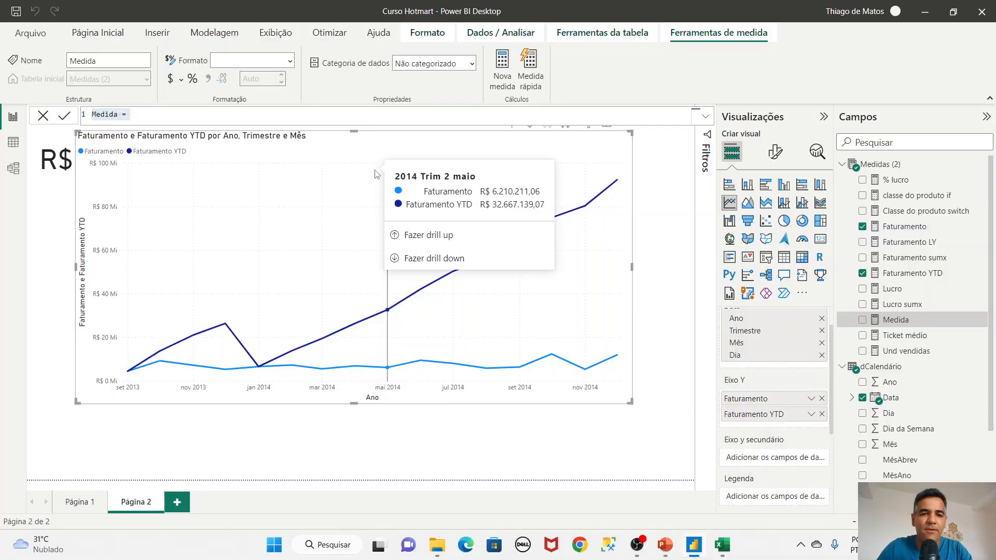
{"action": "left_click", "coordinate": [187, 114]}
{"action": "type", "text": "Fa"}
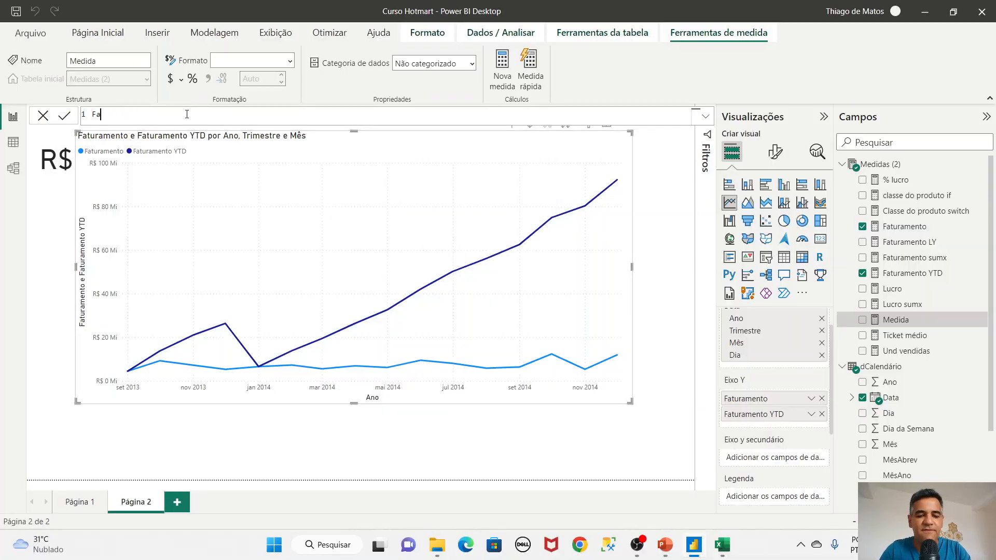
{"action": "type", "text": "turamento L"}
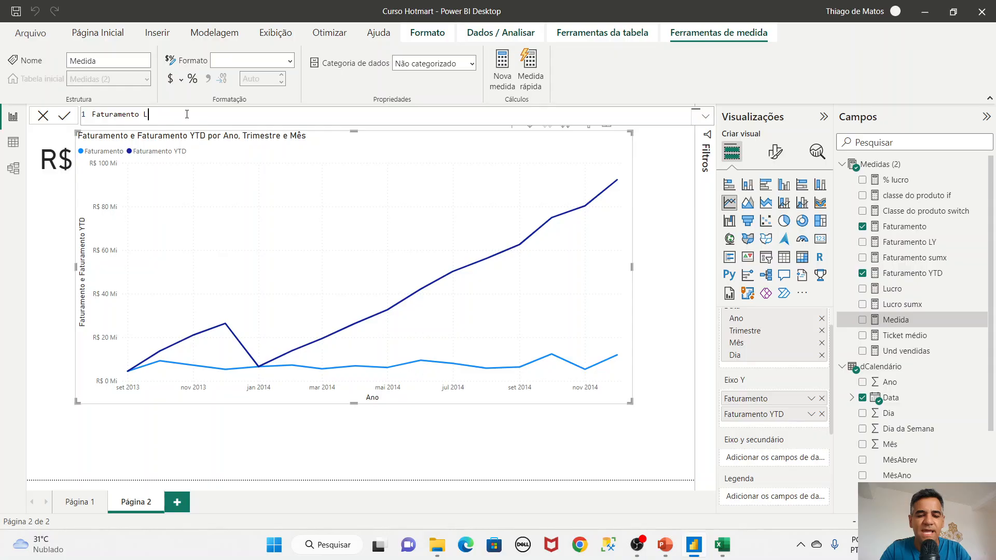
{"action": "type", "text": "YTD ="}
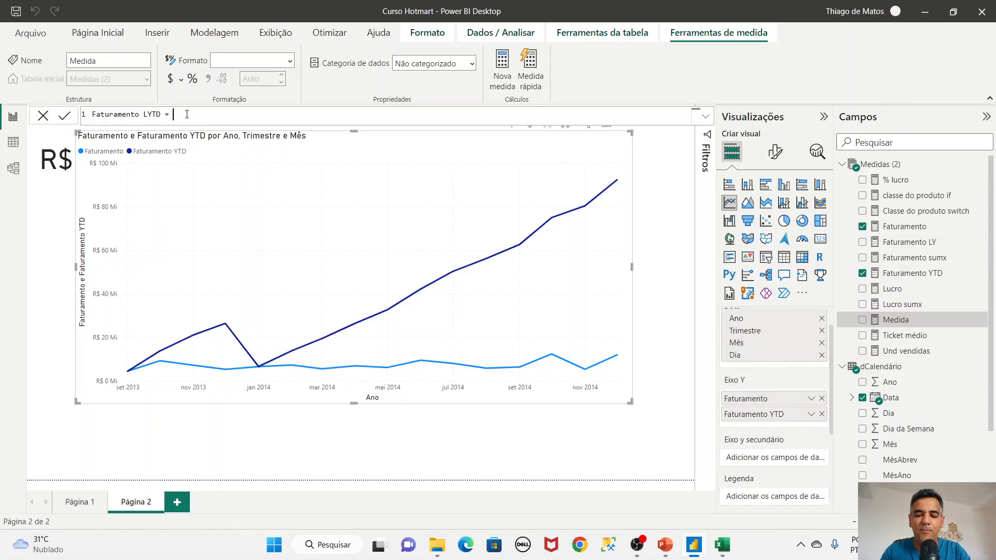
{"action": "key", "text": "shift+Return"}
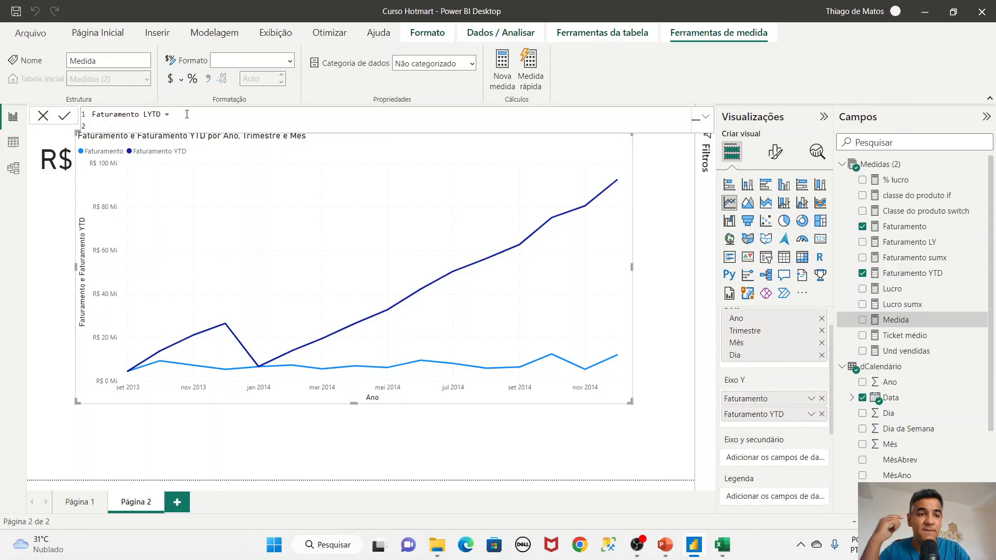
Begin the Faturamento LYTD formula with CALCULATE, using [Faturamento] as the expression, and open a new line for the filter.
{"action": "type", "text": "calc"}
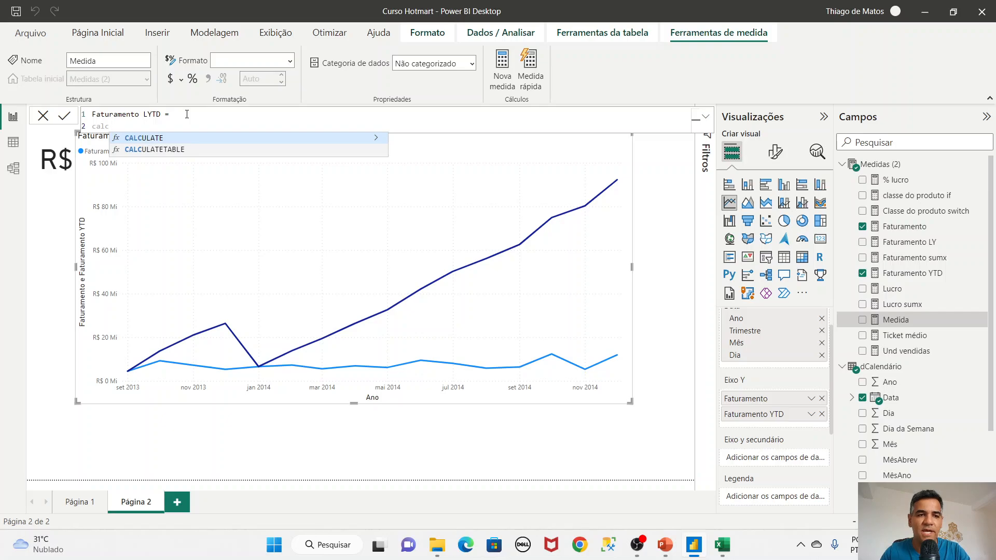
{"action": "key", "text": "Tab"}
{"action": "key", "text": "shift+Return"}
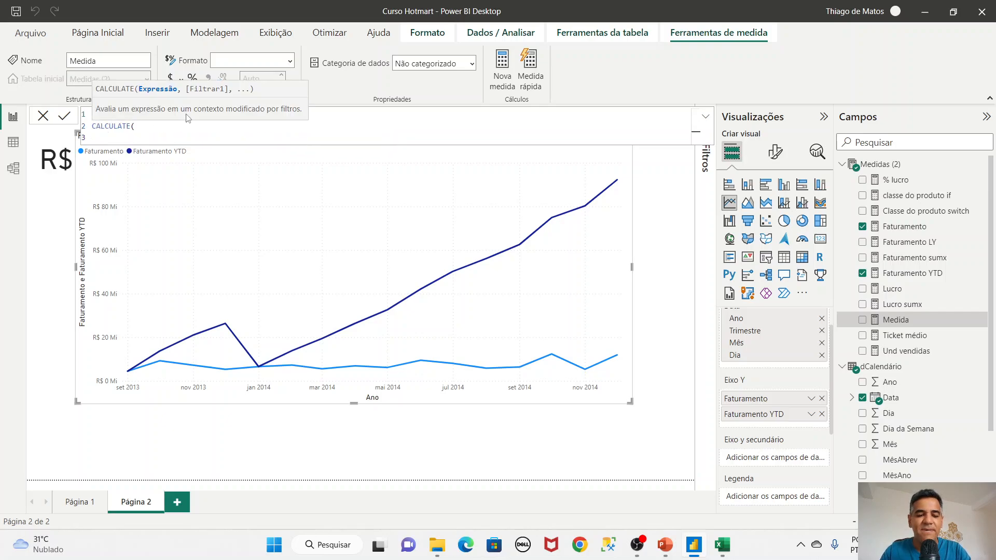
{"action": "type", "text": "[Faturamento]"}
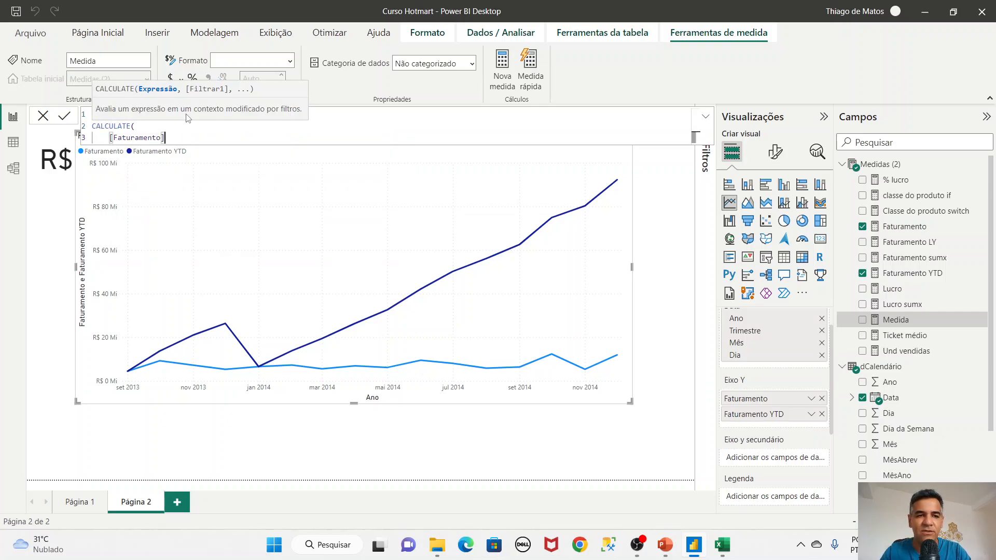
{"action": "type", "text": ","}
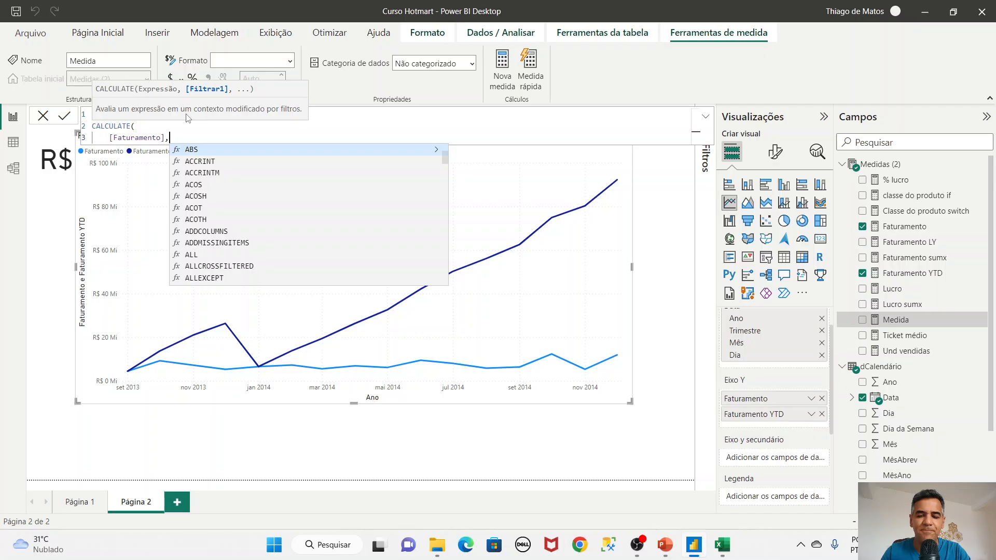
{"action": "key", "text": "shift+Return"}
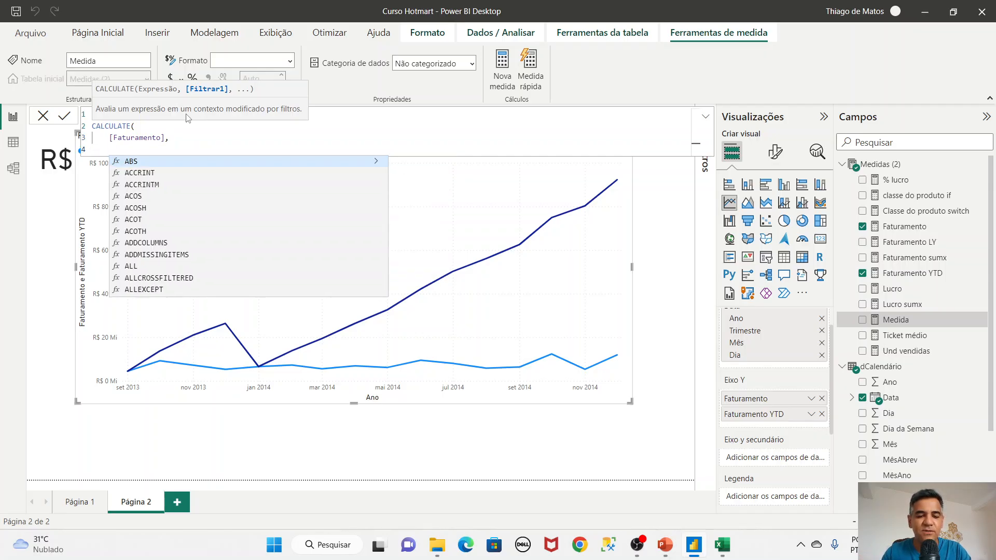
Enter DATESYTD('dCalendário'[Data]) as the CALCULATE filter and close the formula on its own line.
{"action": "type", "text": "date"}
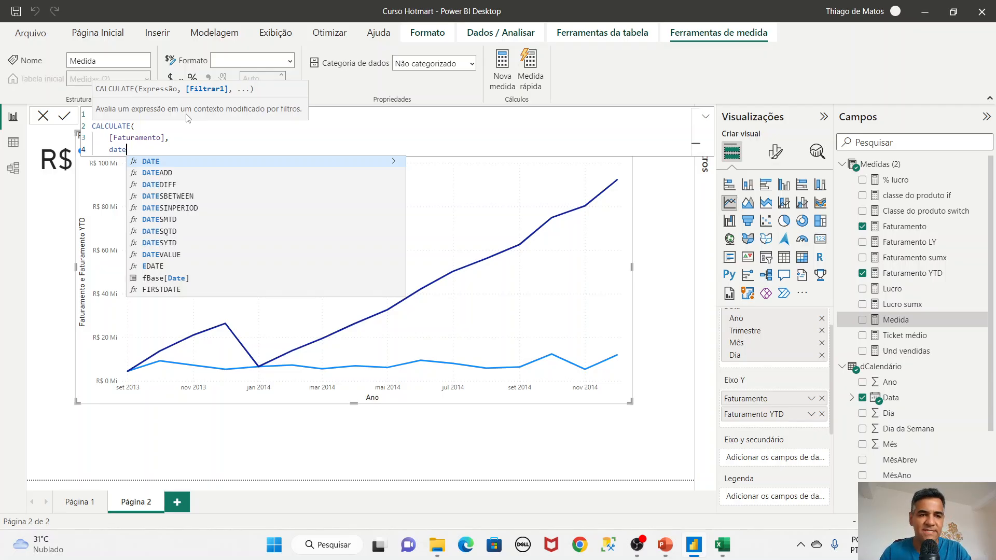
{"action": "type", "text": "sy"}
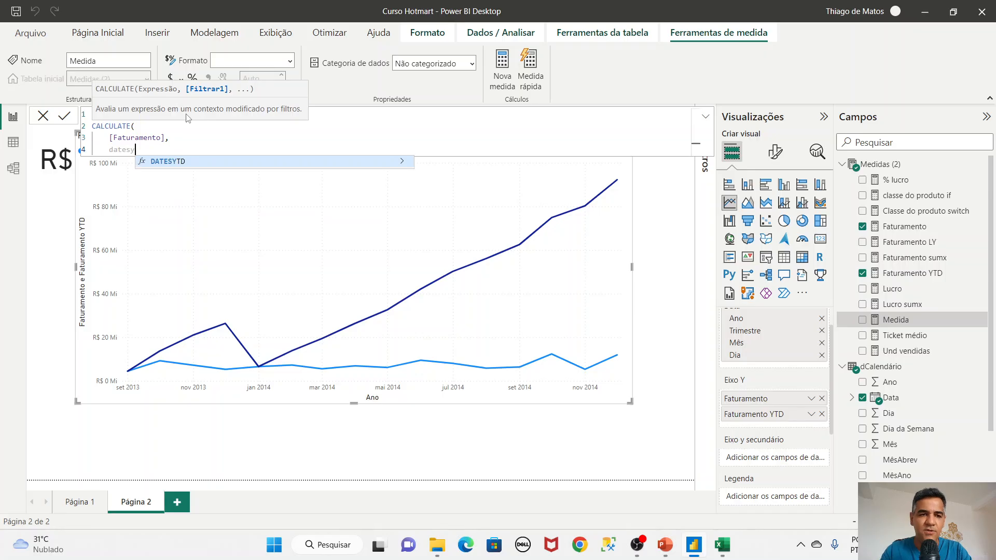
{"action": "key", "text": "Tab"}
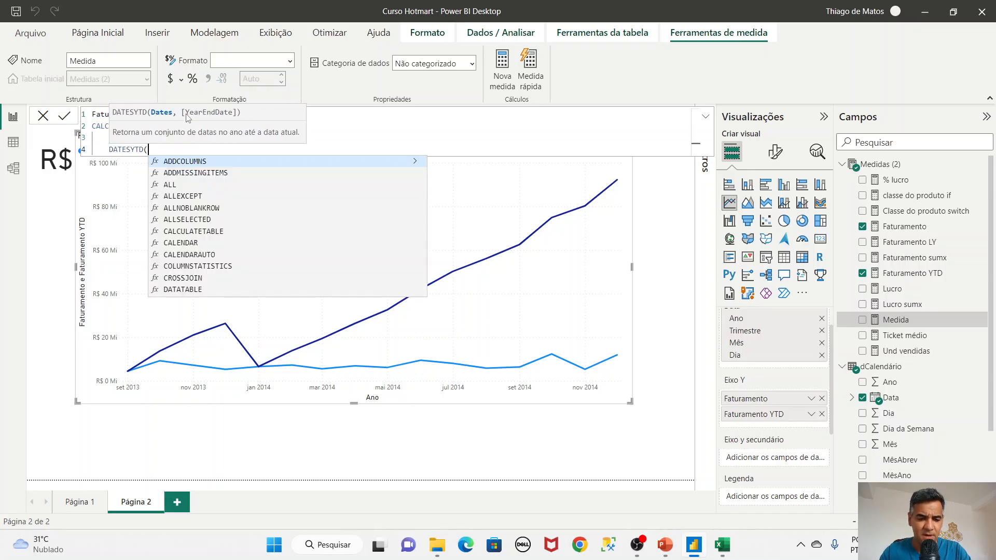
{"action": "type", "text": "date"}
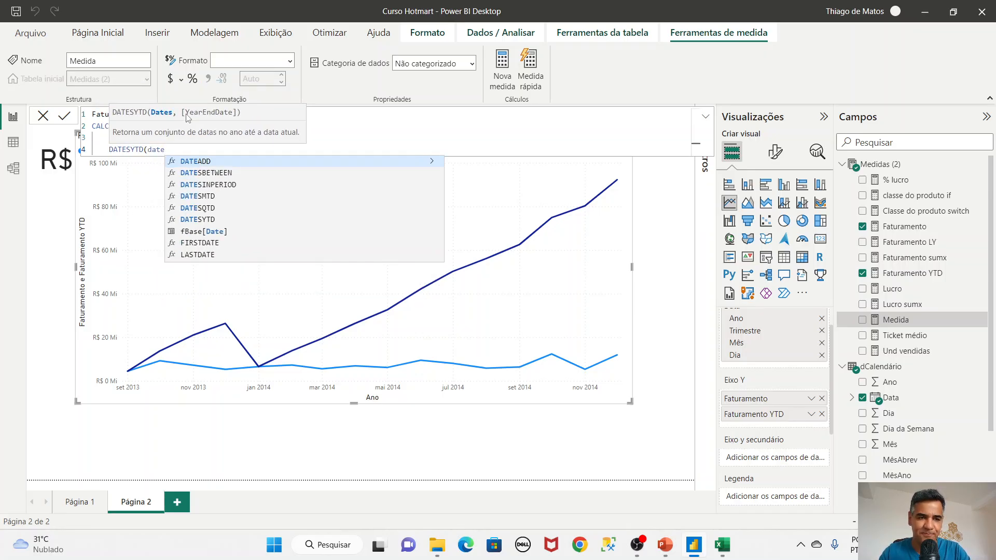
{"action": "key", "text": "BackSpace"}
{"action": "type", "text": "a"}
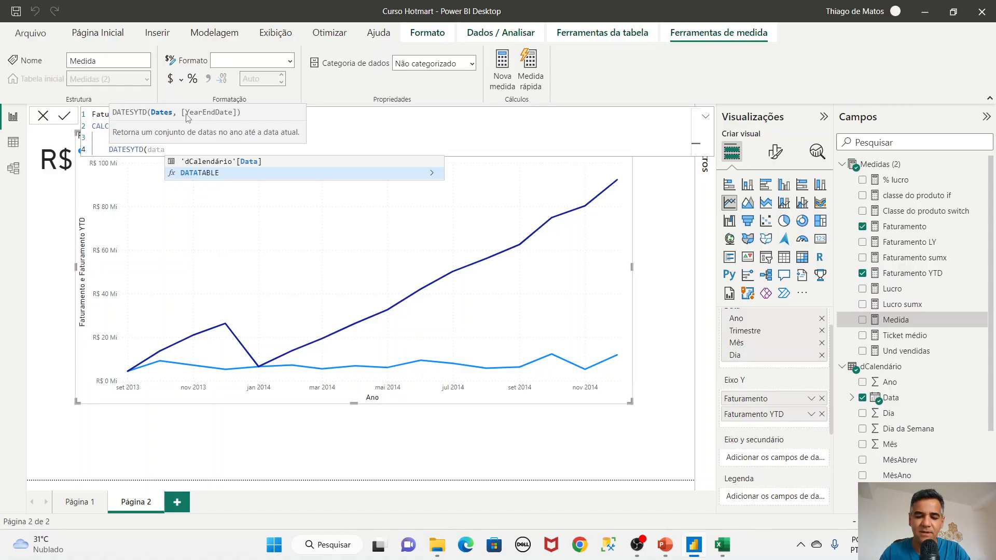
{"action": "key", "text": "Tab"}
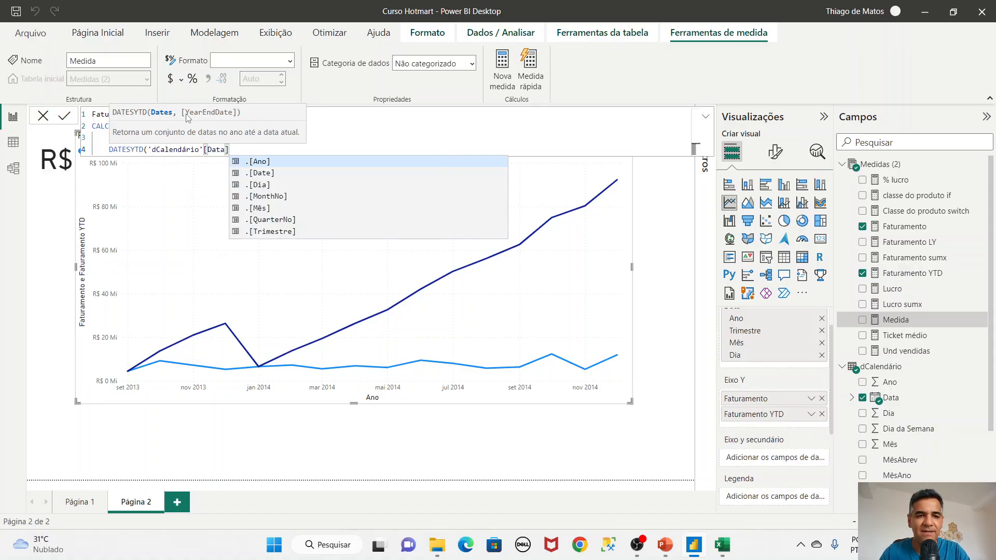
{"action": "type", "text": ")"}
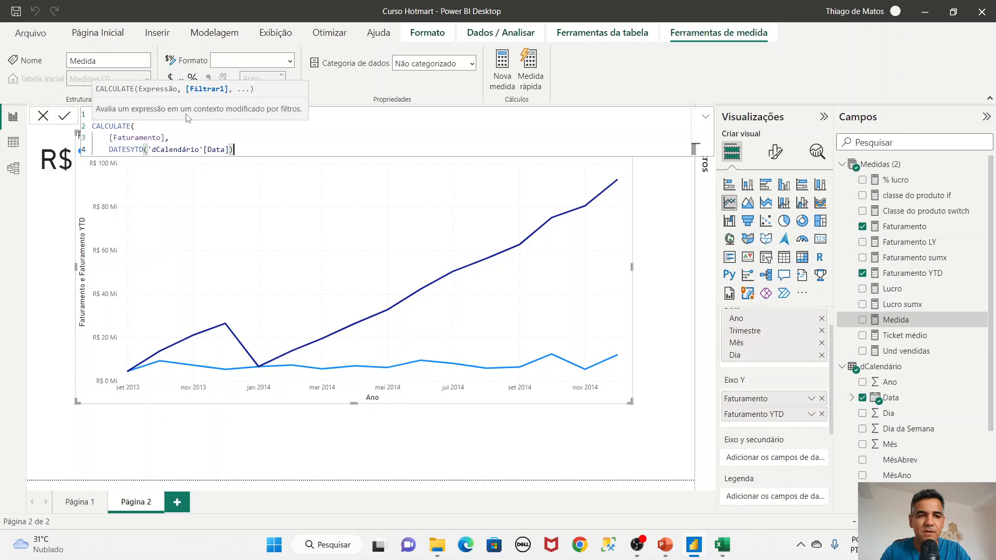
{"action": "key", "text": "shift+Return"}
{"action": "type", "text": ")"}
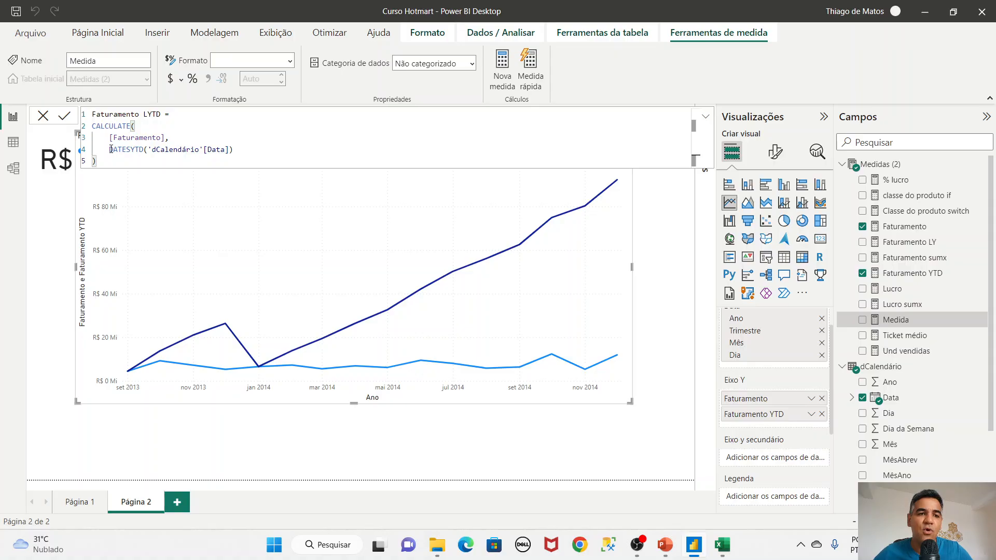
Wrap the DATESYTD filter of the Faturamento LYTD measure in SAMEPERIODLASTYEAR, commit the formula and close the formula editor.
{"action": "left_click_drag", "start_coordinate": [111, 149], "coordinate": [239, 149]}
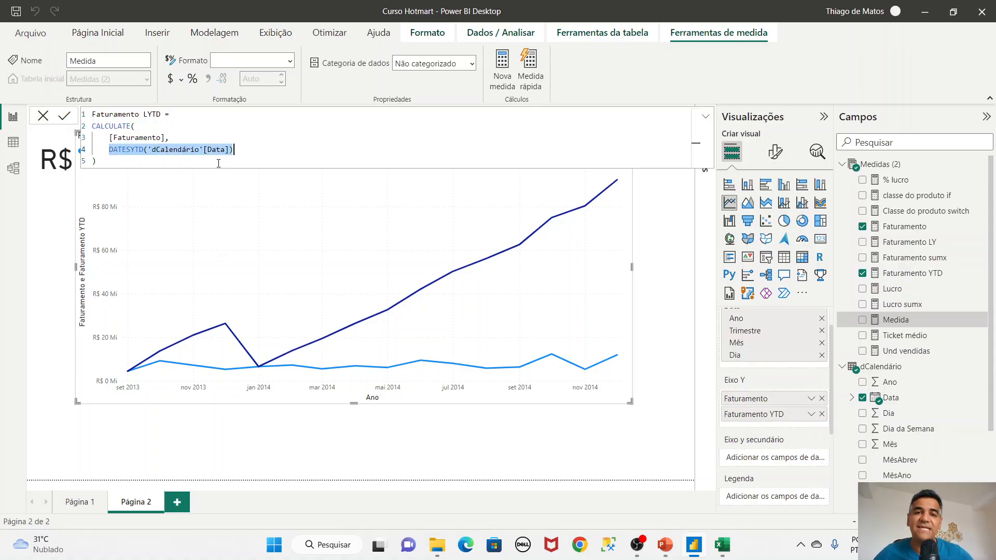
{"action": "left_click", "coordinate": [110, 149]}
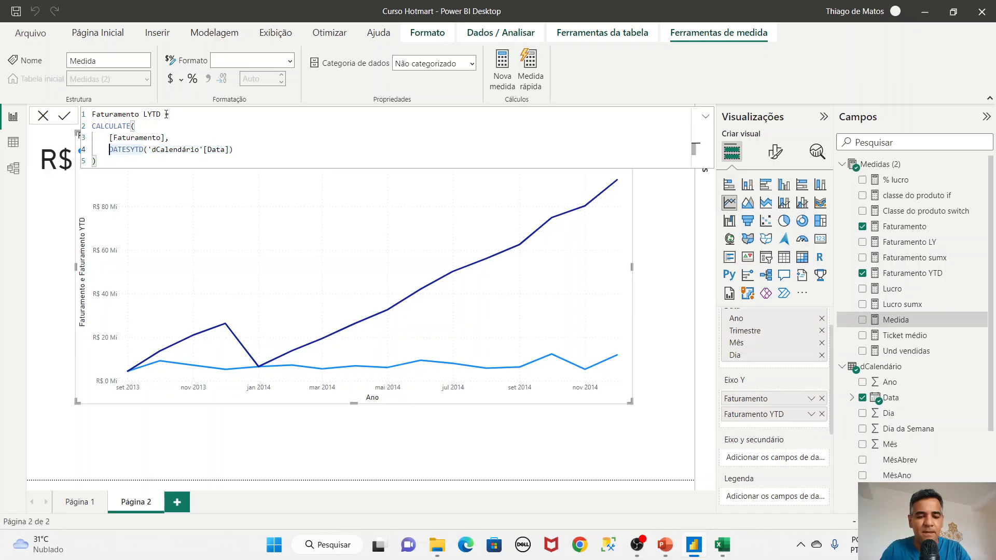
{"action": "type", "text": "same"}
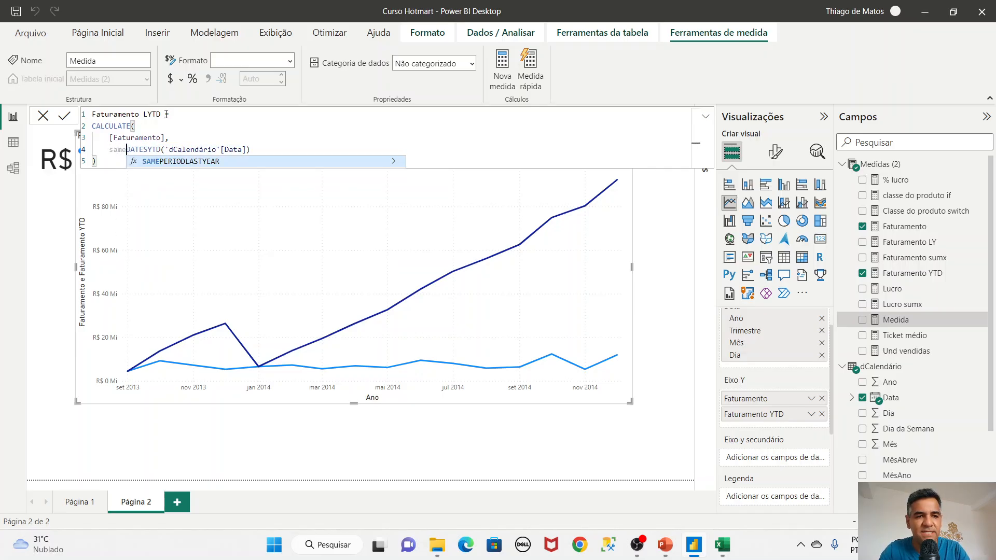
{"action": "key", "text": "Tab"}
{"action": "key", "text": "ctrl+Right"}
{"action": "key", "text": "ctrl+Right"}
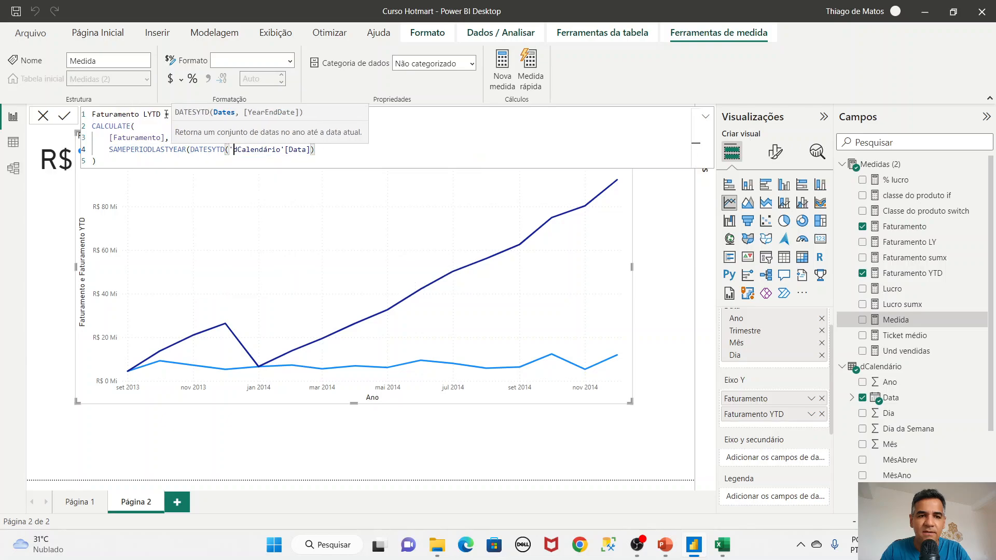
{"action": "key", "text": "End"}
{"action": "type", "text": ")"}
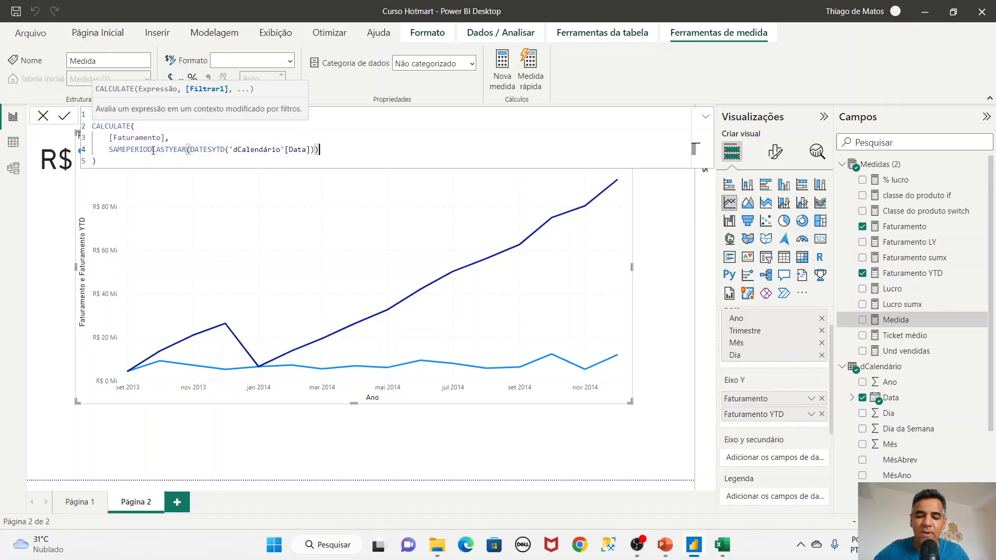
{"action": "key", "text": "Return"}
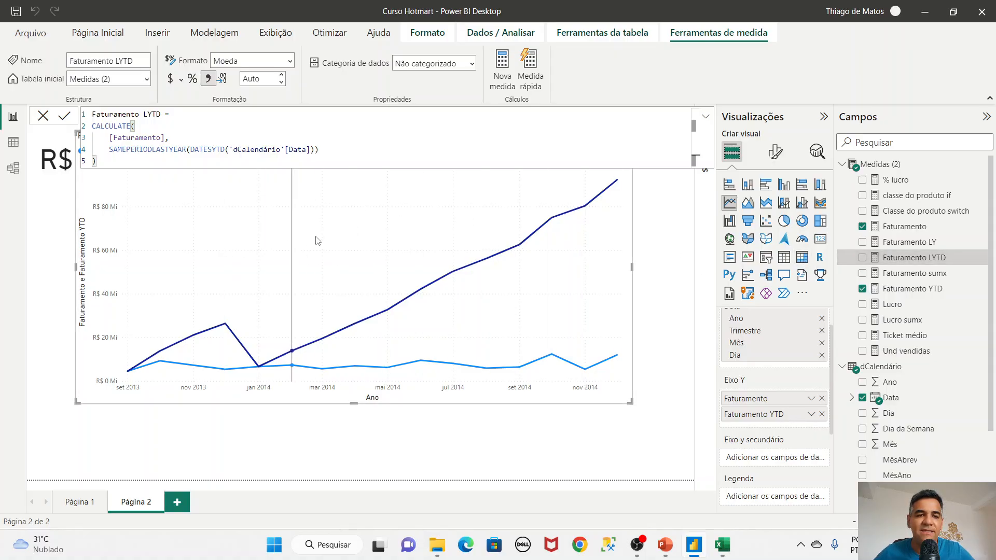
{"action": "left_click", "coordinate": [43, 115]}
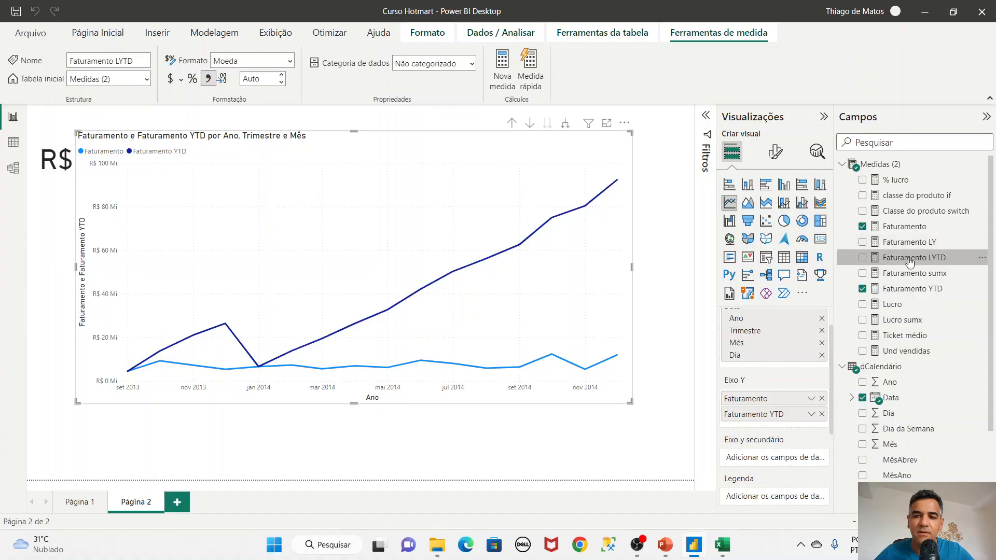
Add Faturamento LYTD to the line chart's Y axis and compare it with Faturamento YTD in December 2014 and across 2015.
{"action": "left_click_drag", "start_coordinate": [910, 263], "coordinate": [783, 429]}
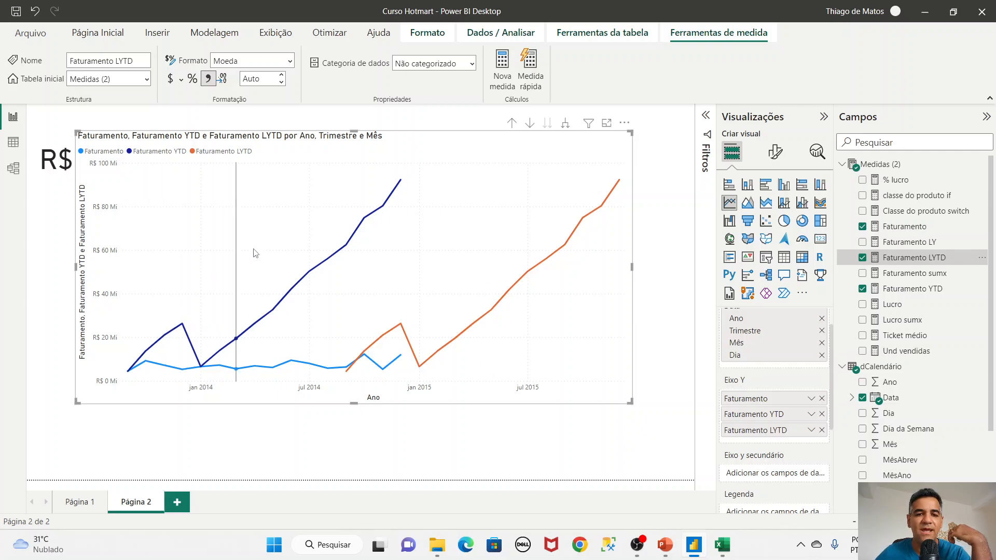
{"action": "mouse_move", "coordinate": [402, 299]}
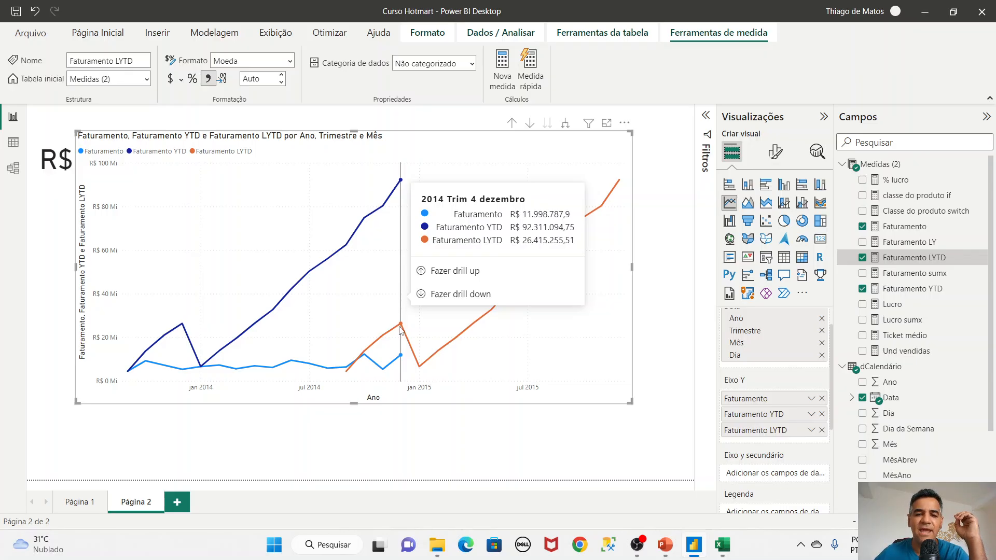
{"action": "mouse_move", "coordinate": [402, 323]}
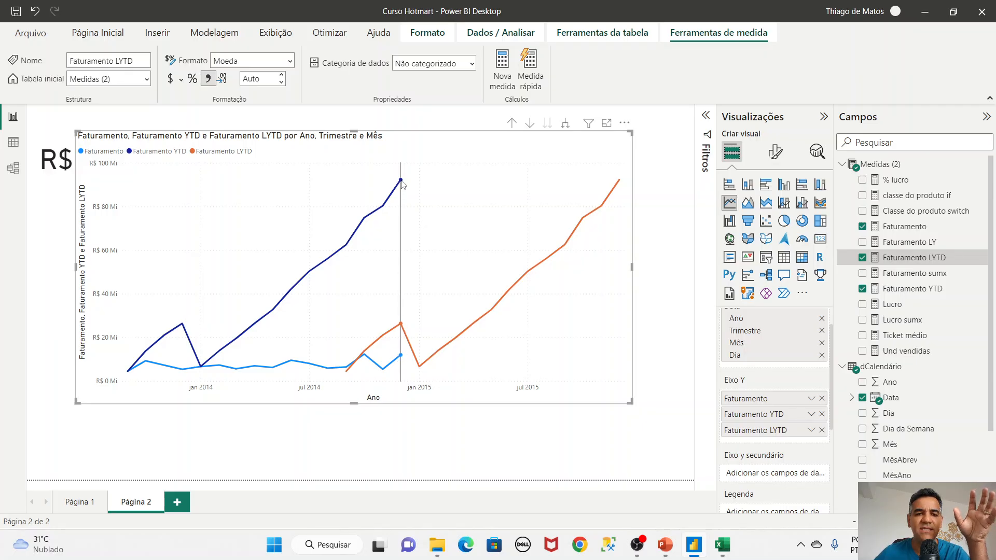
{"action": "mouse_move", "coordinate": [403, 181]}
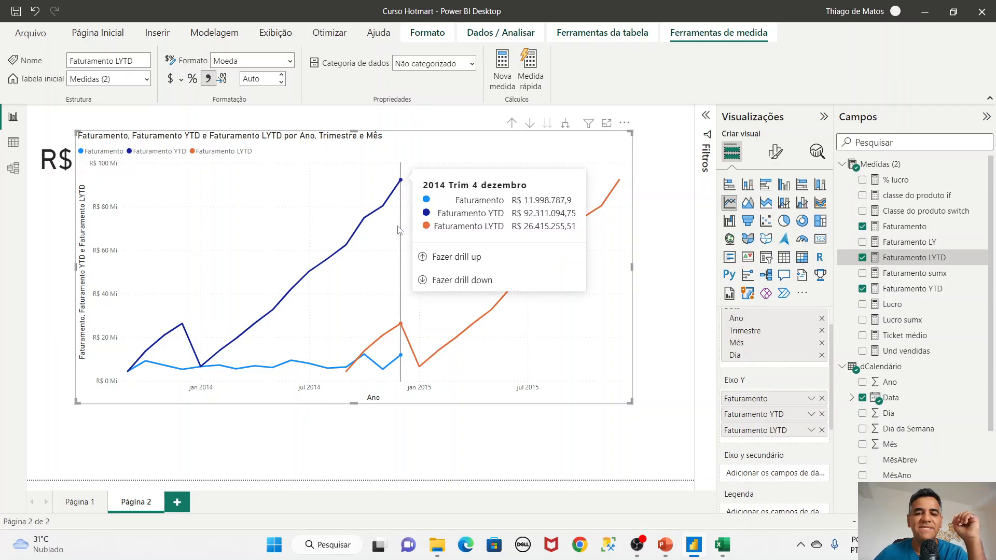
{"action": "mouse_move", "coordinate": [423, 369]}
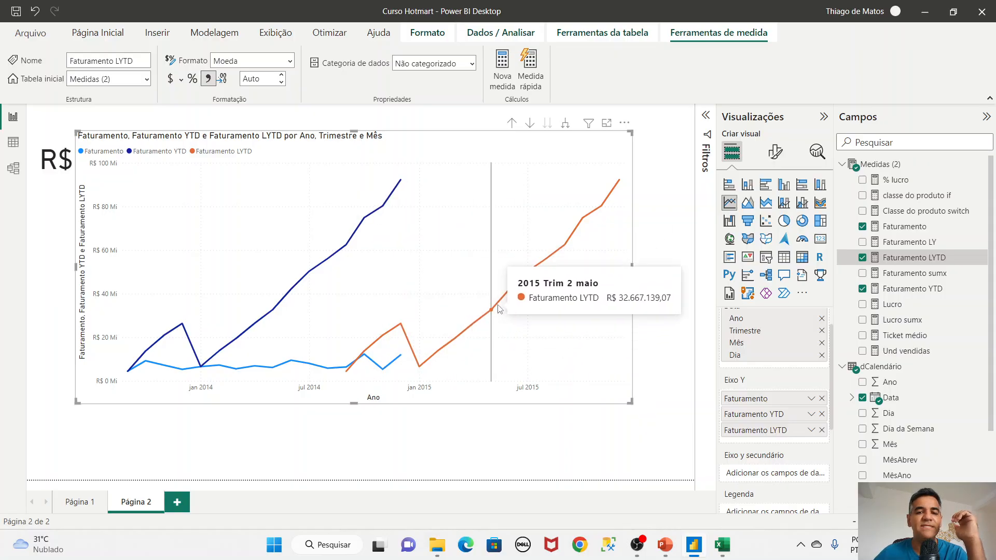
{"action": "mouse_move", "coordinate": [511, 293]}
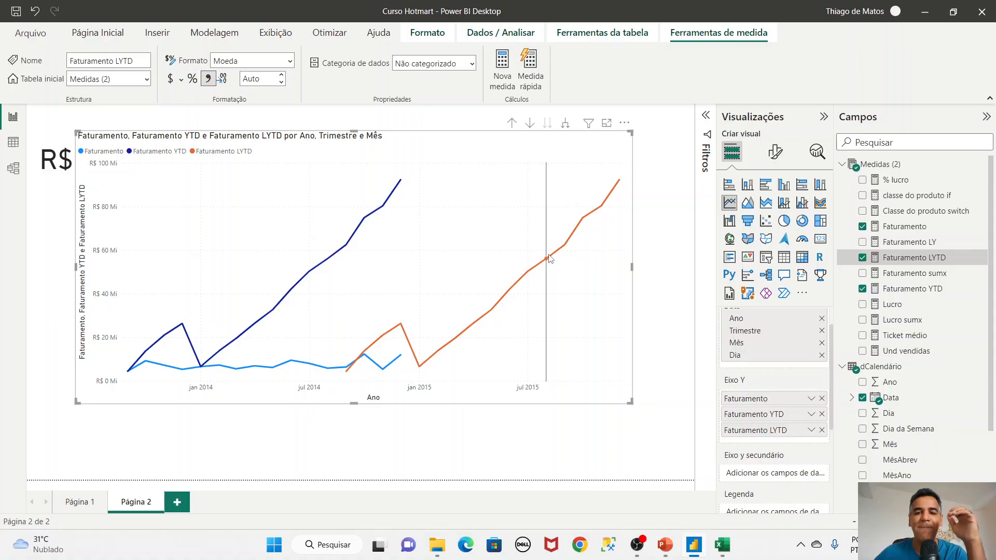
{"action": "mouse_move", "coordinate": [552, 244]}
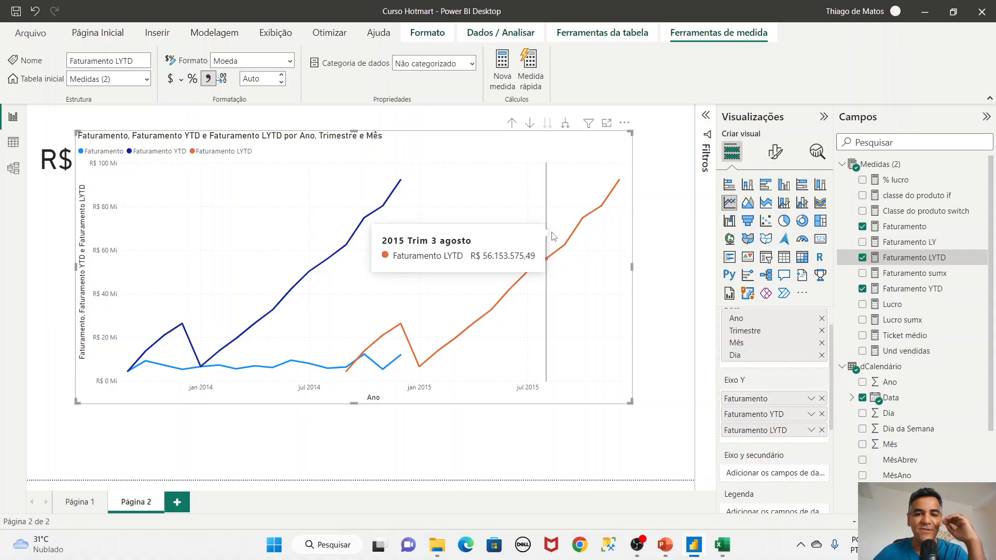
Review the answered DAX questions in the PowerPoint slide show, and return to Power BI to view the report's Página 1.
{"action": "key", "text": "alt+Tab"}
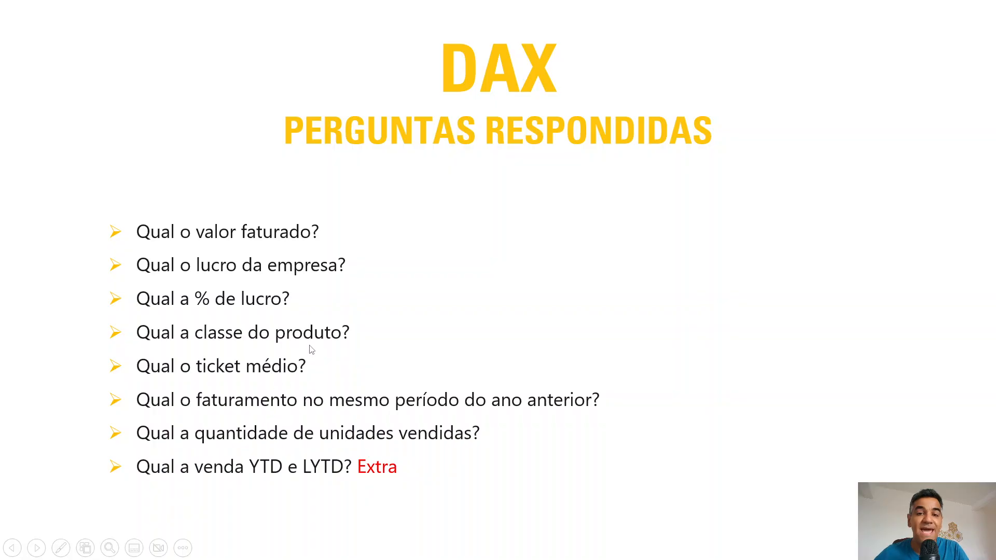
{"action": "key", "text": "alt+Tab"}
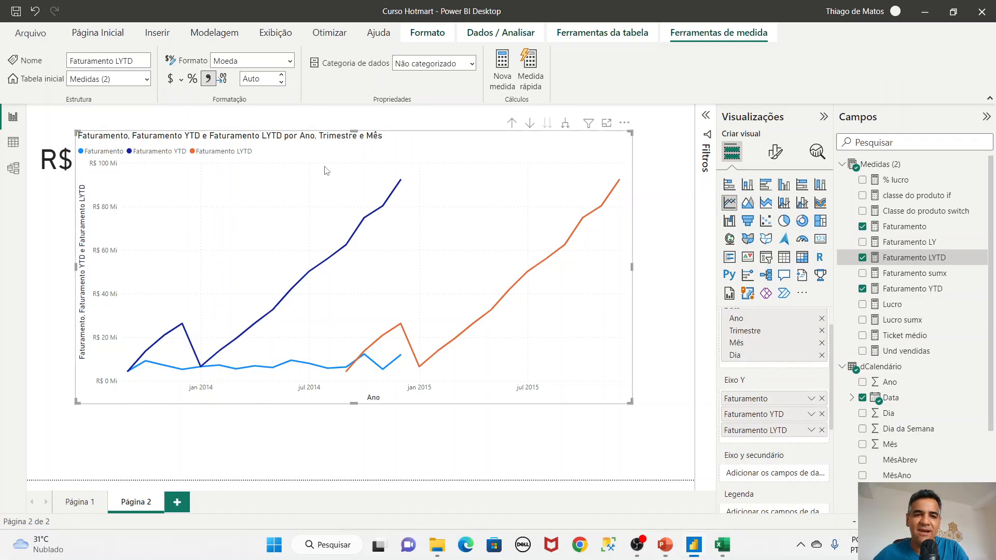
{"action": "left_click", "coordinate": [88, 504]}
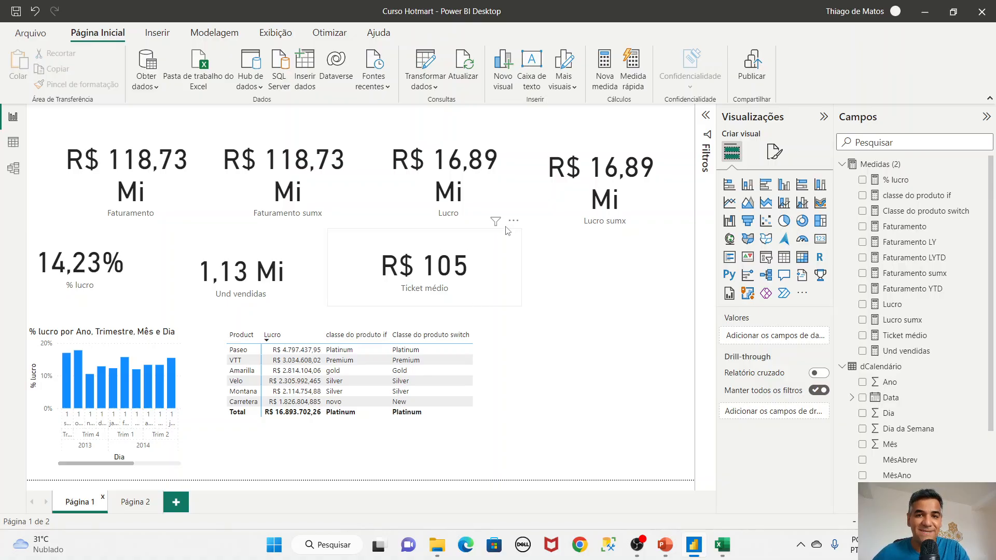
{"action": "key", "text": "alt+Tab"}
{"action": "key", "text": "alt+Tab"}
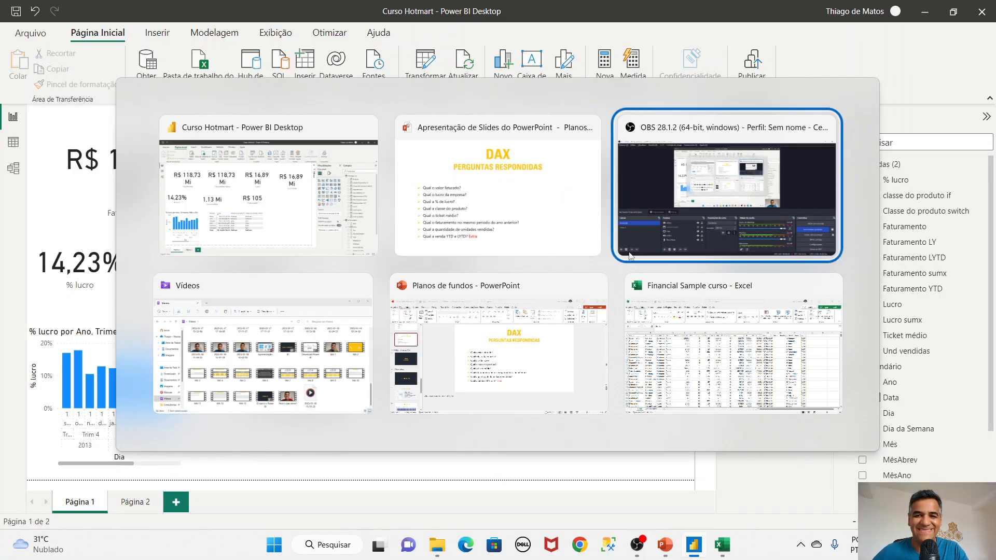